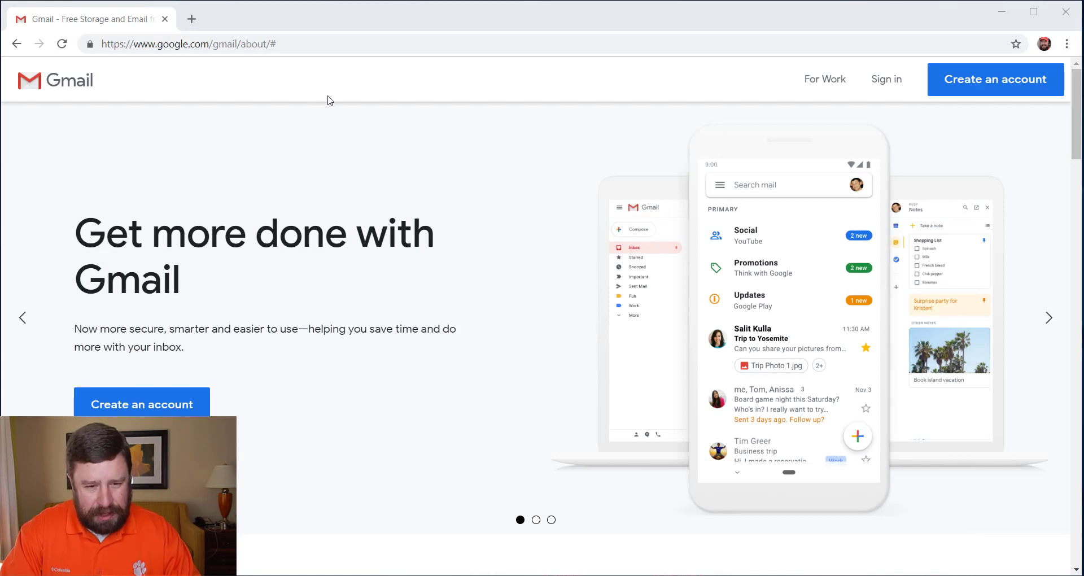
- Go to gmail.com and look through the inbox's message list down to the oldest message shown
{"action": "left_click", "coordinate": [256, 46]}
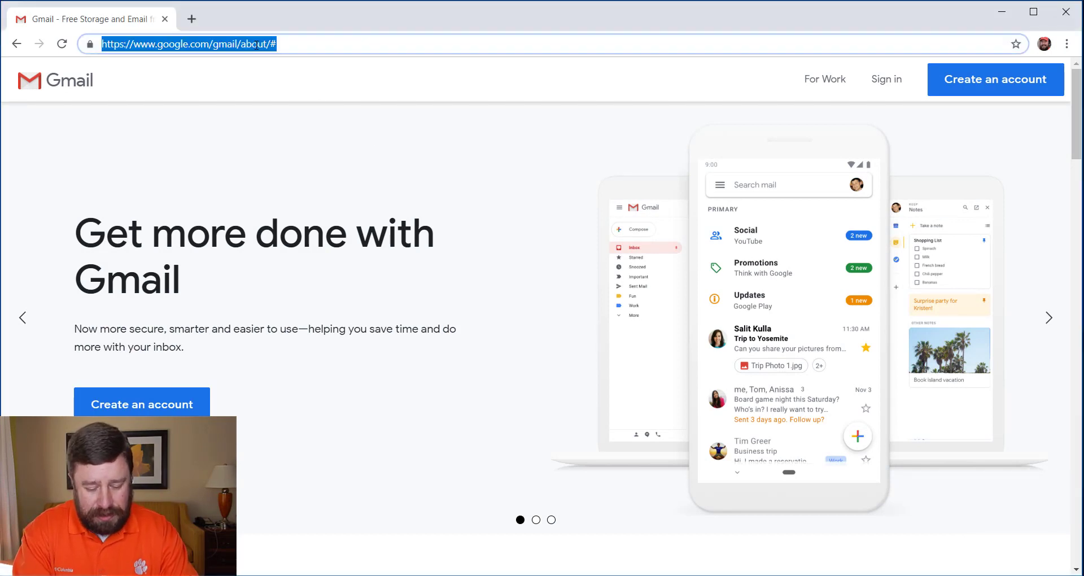
{"action": "type", "text": "gmail.com"}
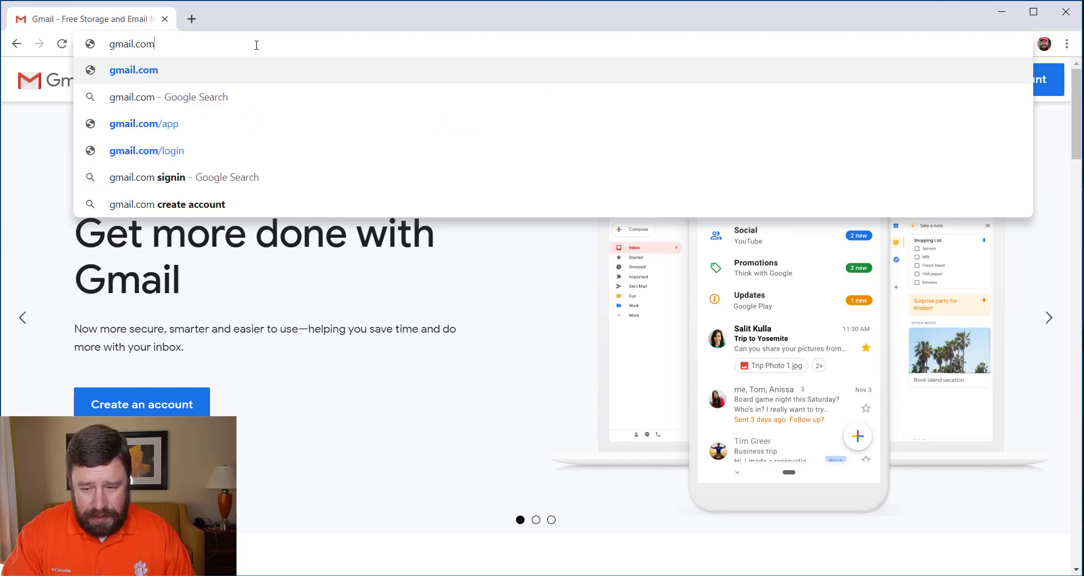
{"action": "key", "text": "Return"}
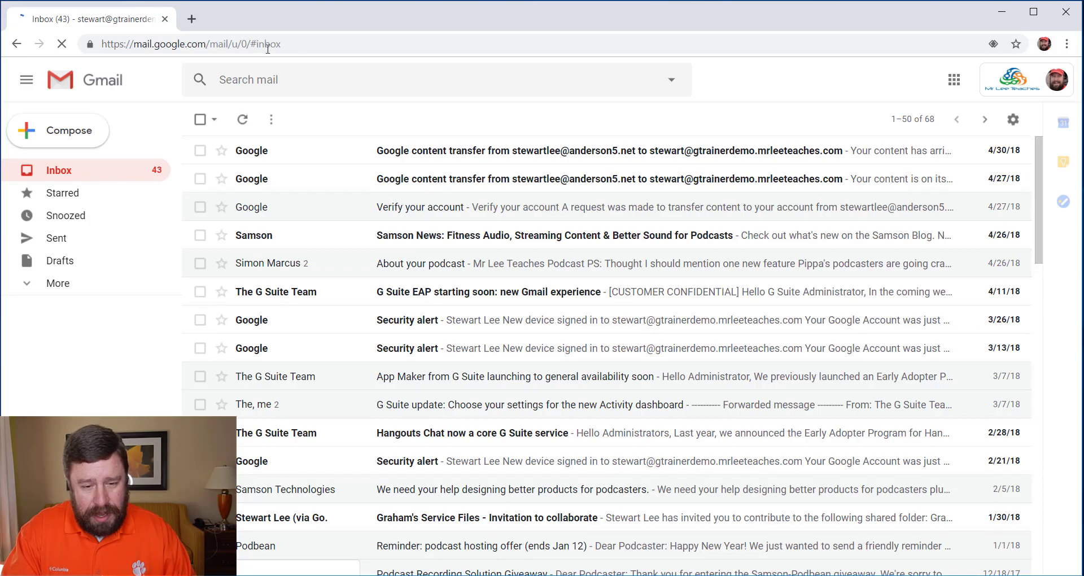
{"action": "scroll", "coordinate": [429, 214], "scroll_direction": "down", "scroll_amount": 15}
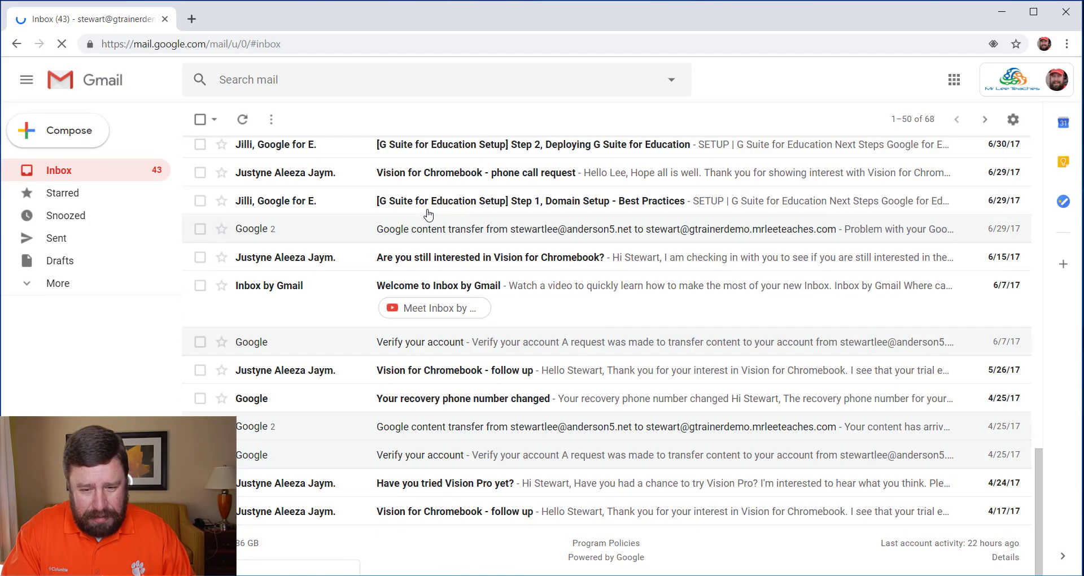
{"action": "scroll", "coordinate": [429, 214], "scroll_direction": "up", "scroll_amount": 15}
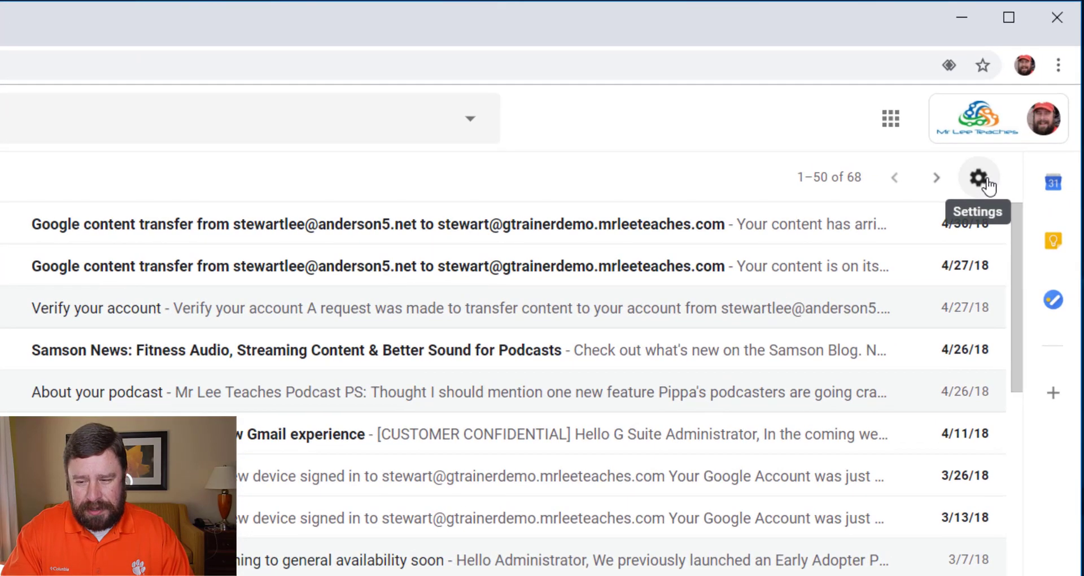
- Open the full mail settings and set the default text style's font to Verdana
{"action": "left_click", "coordinate": [986, 180]}
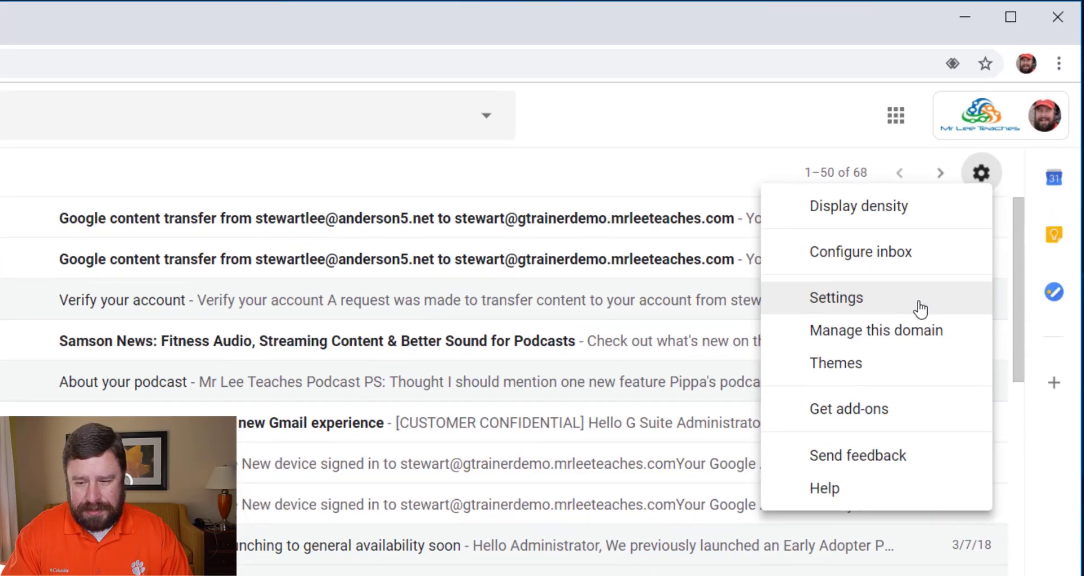
{"action": "left_click", "coordinate": [916, 317]}
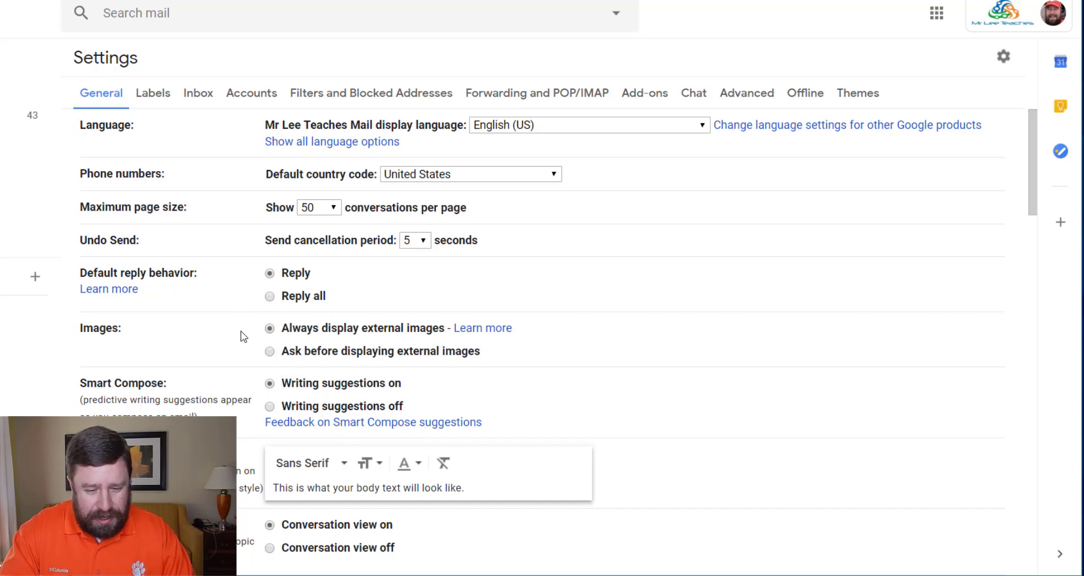
{"action": "scroll", "coordinate": [243, 336], "scroll_direction": "down", "scroll_amount": 3}
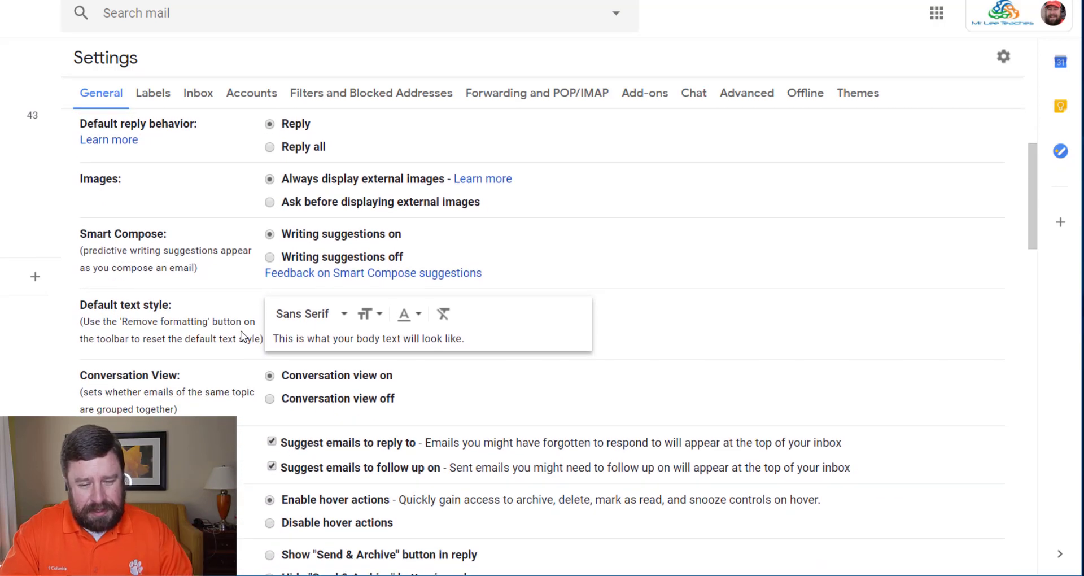
{"action": "scroll", "coordinate": [243, 336], "scroll_direction": "down", "scroll_amount": 2}
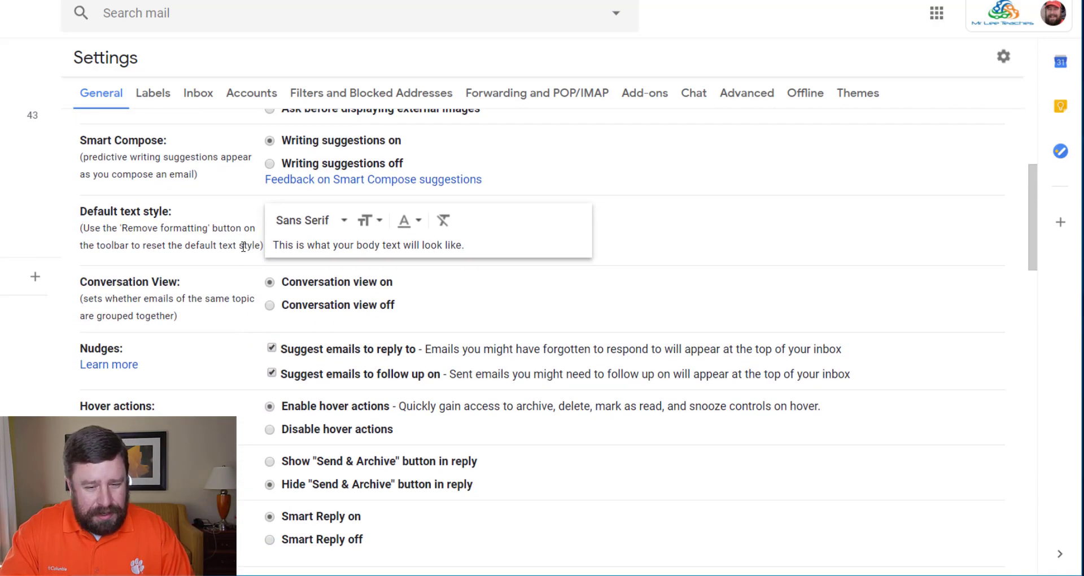
{"action": "left_click", "coordinate": [340, 225]}
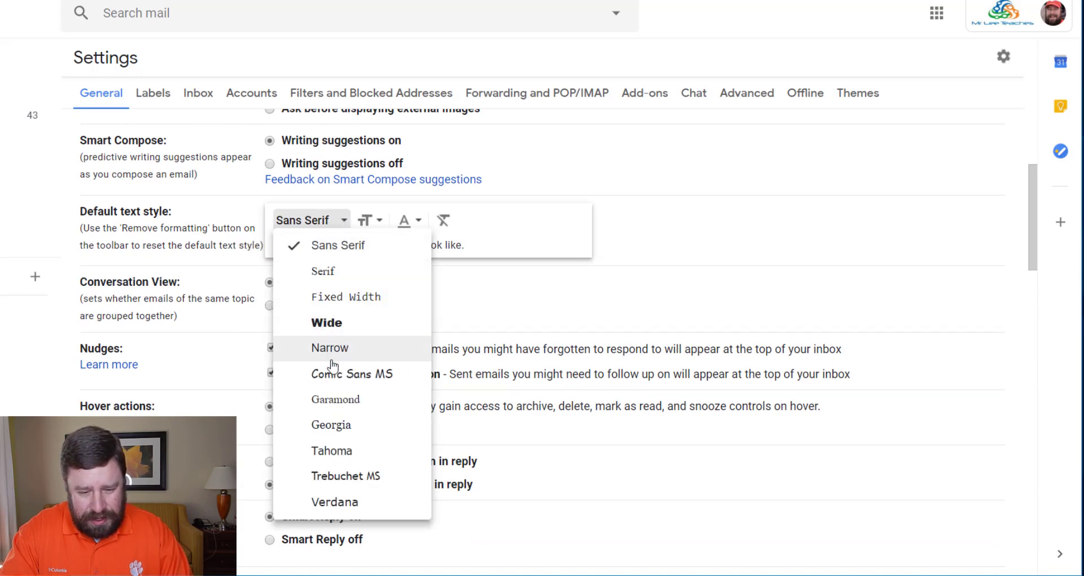
{"action": "left_click", "coordinate": [328, 502]}
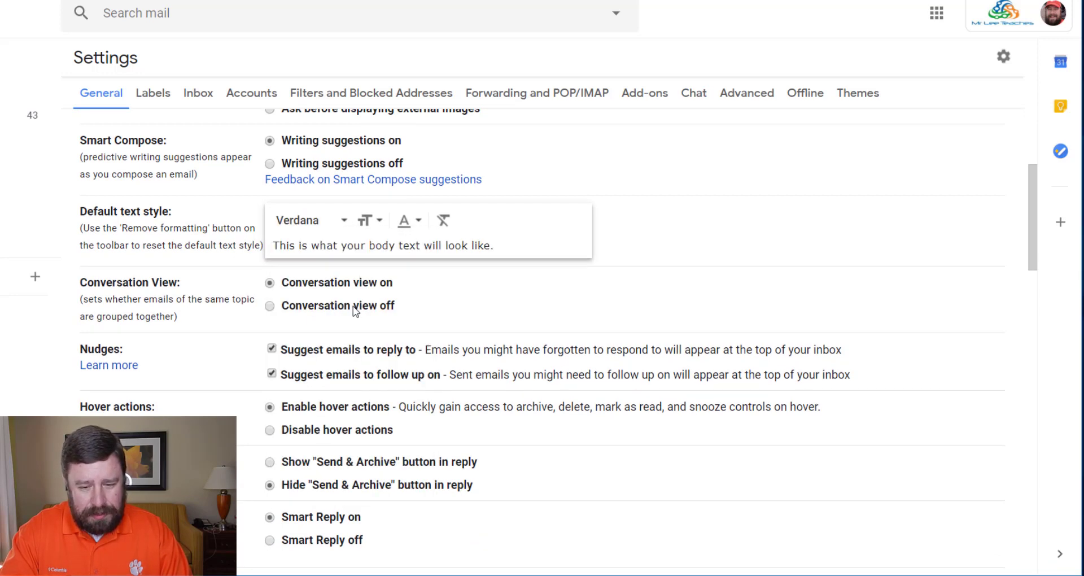
- Look at the text size and text color choices available for the default text style
{"action": "left_click", "coordinate": [366, 221]}
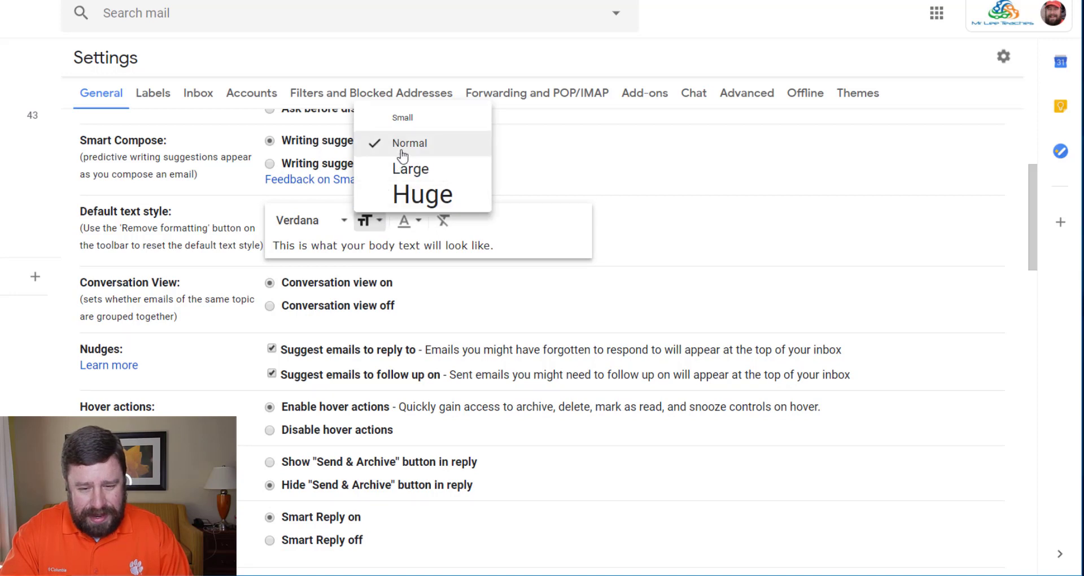
{"action": "left_click", "coordinate": [396, 230]}
{"action": "left_click", "coordinate": [414, 221]}
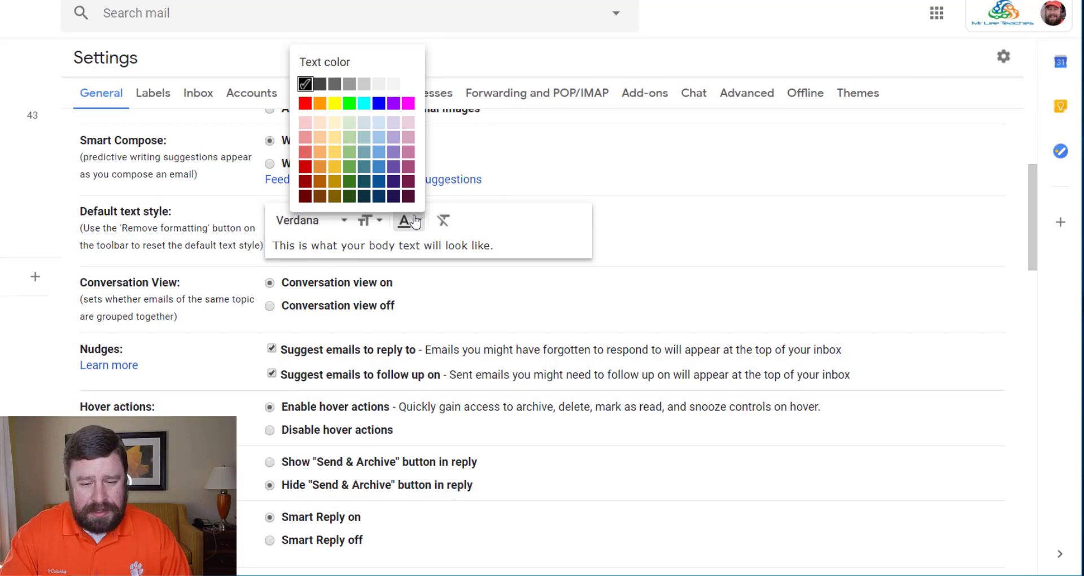
{"action": "left_click", "coordinate": [496, 274]}
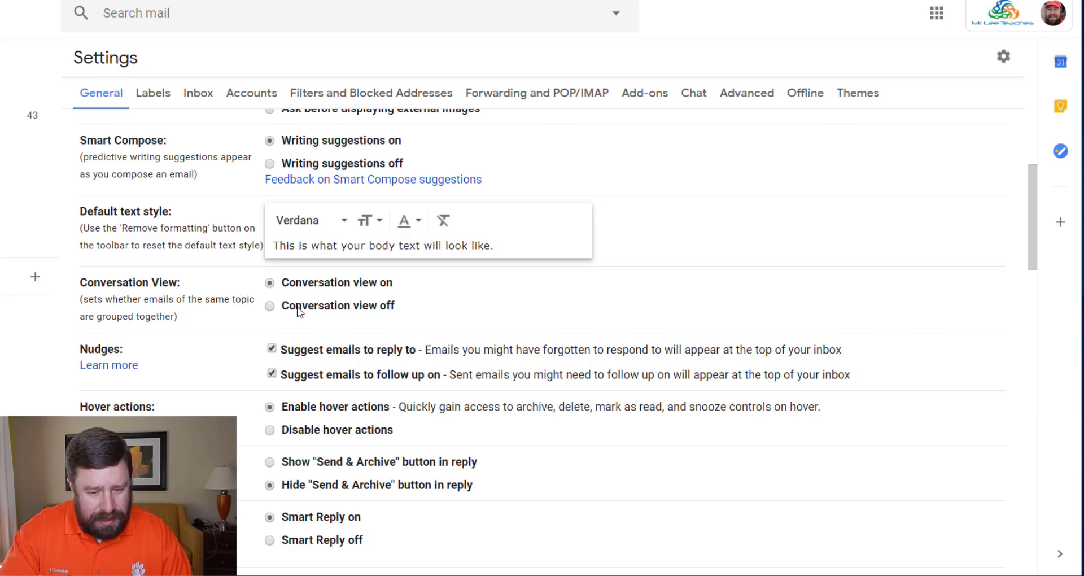
- Try to replace the profile picture by uploading the Email Badges image from the computer
{"action": "scroll", "coordinate": [296, 309], "scroll_direction": "up", "scroll_amount": 3}
{"action": "scroll", "coordinate": [339, 294], "scroll_direction": "down", "scroll_amount": 12}
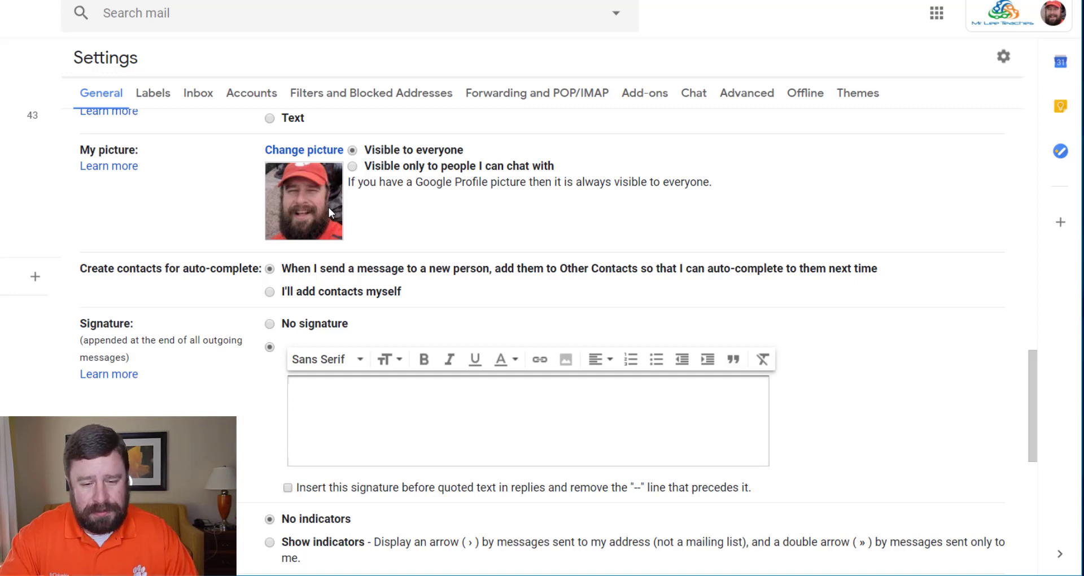
{"action": "left_click", "coordinate": [285, 153]}
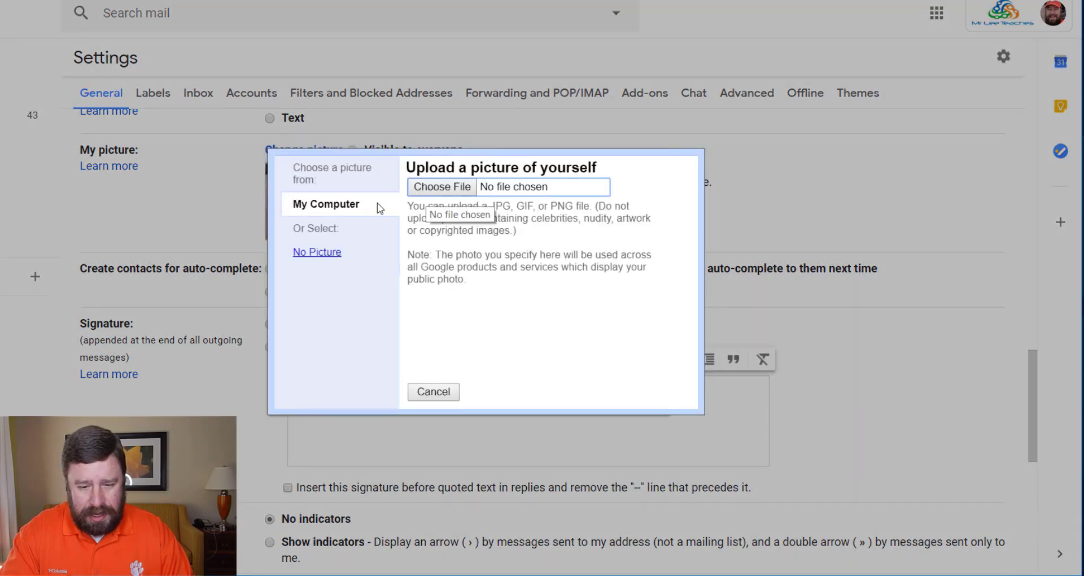
{"action": "left_click", "coordinate": [430, 191]}
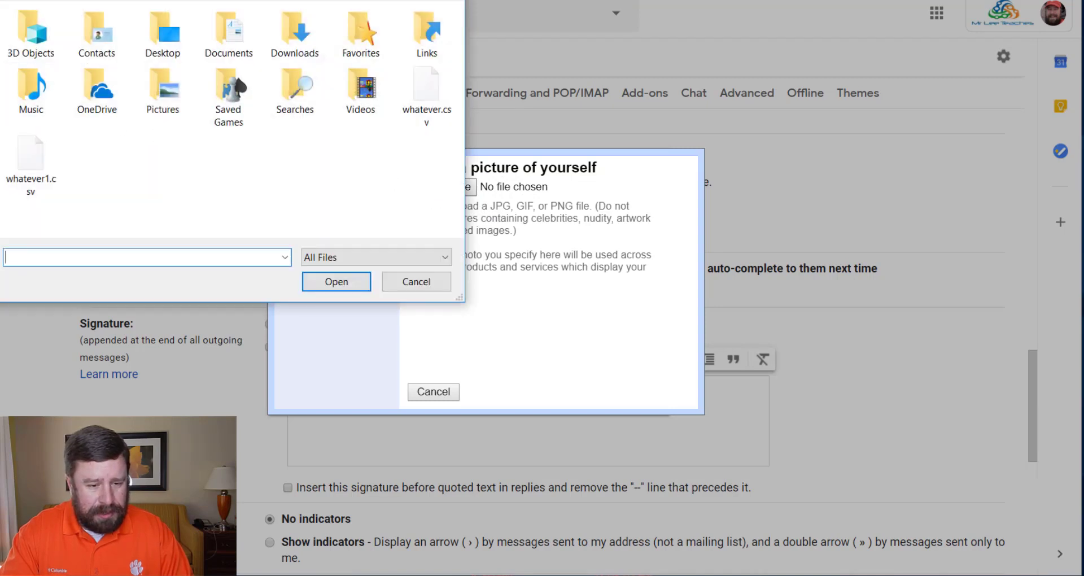
{"action": "left_click", "coordinate": [0, 90]}
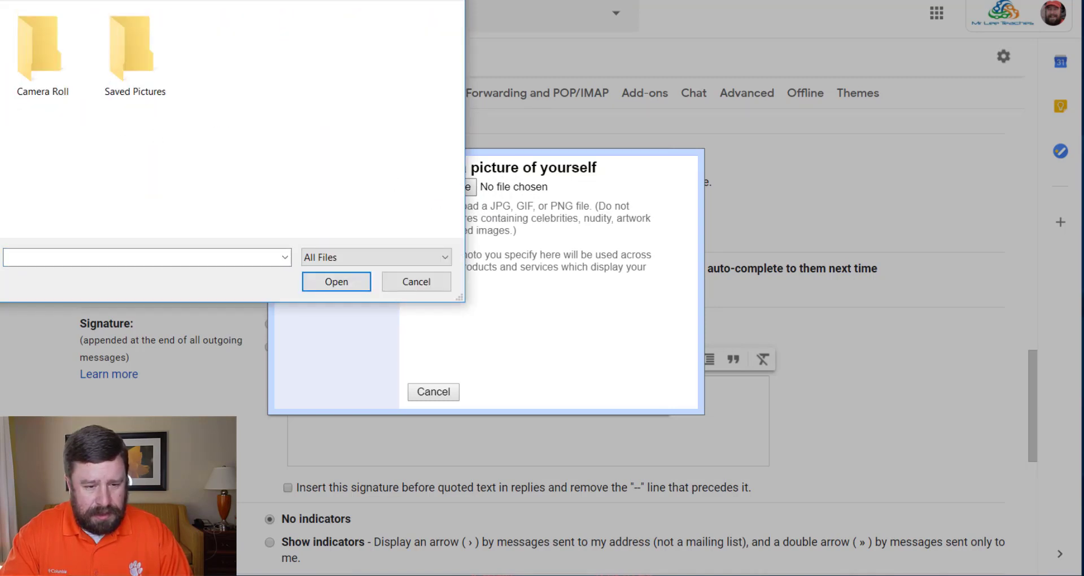
{"action": "left_click", "coordinate": [0, 62]}
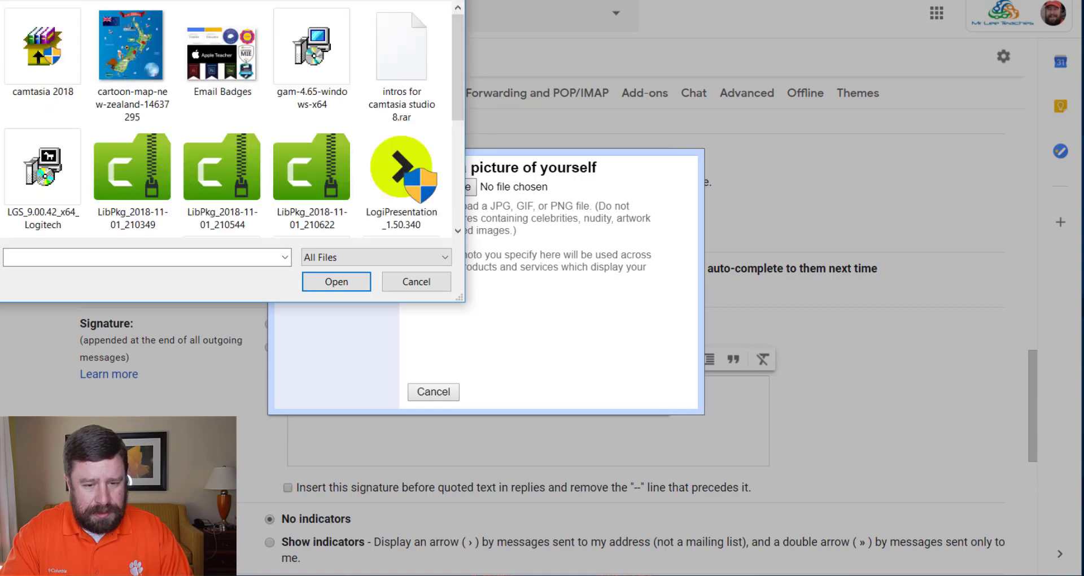
{"action": "left_click", "coordinate": [230, 55]}
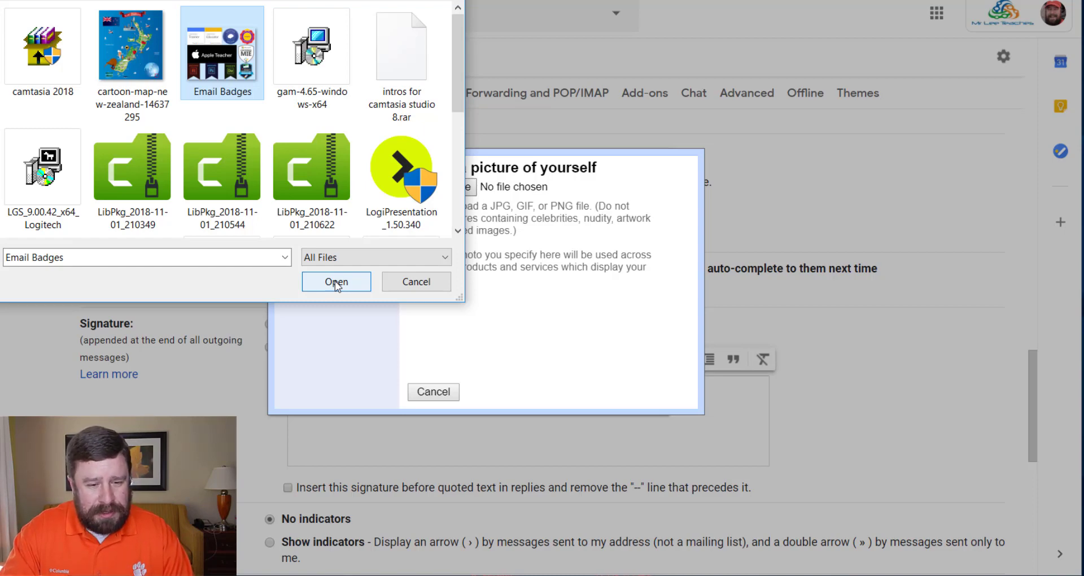
{"action": "left_click", "coordinate": [337, 282]}
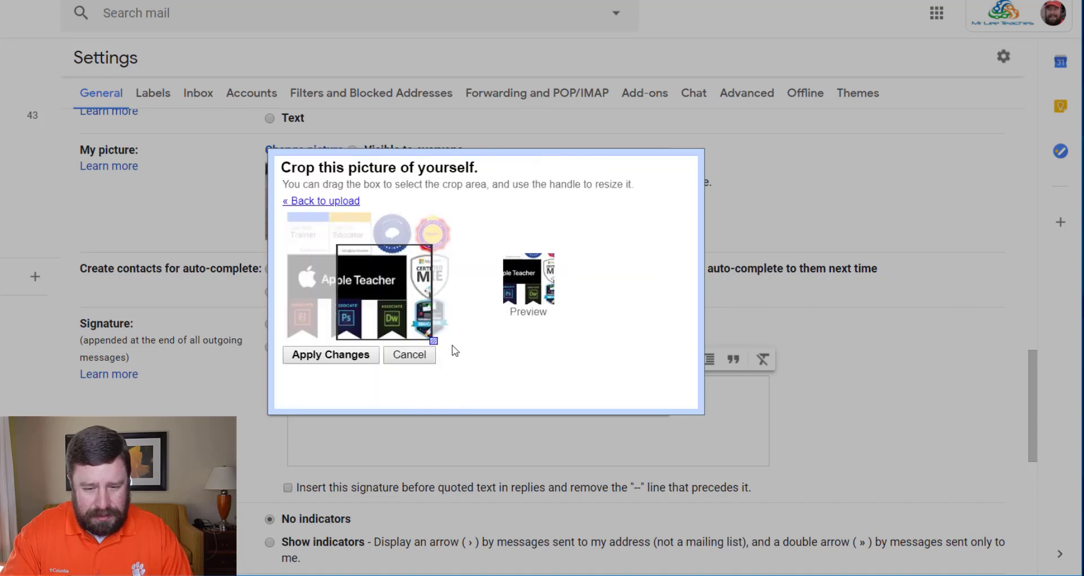
- Try cropping the uploaded picture around the Apple logo and the Fl and Ps badges, and cancel the picture change
{"action": "left_click_drag", "start_coordinate": [361, 269], "coordinate": [301, 273]}
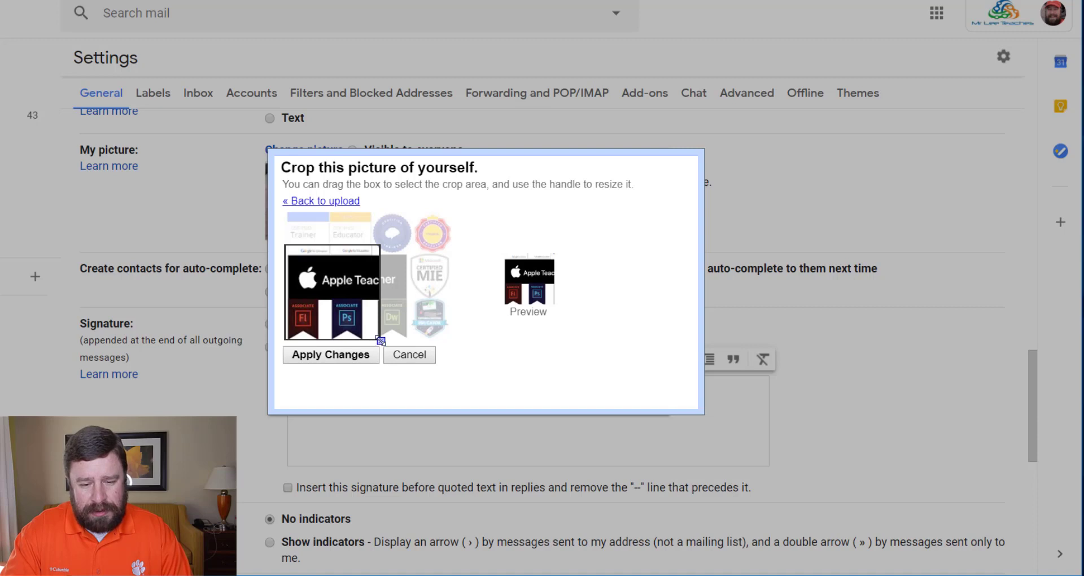
{"action": "left_click_drag", "start_coordinate": [383, 341], "coordinate": [411, 346]}
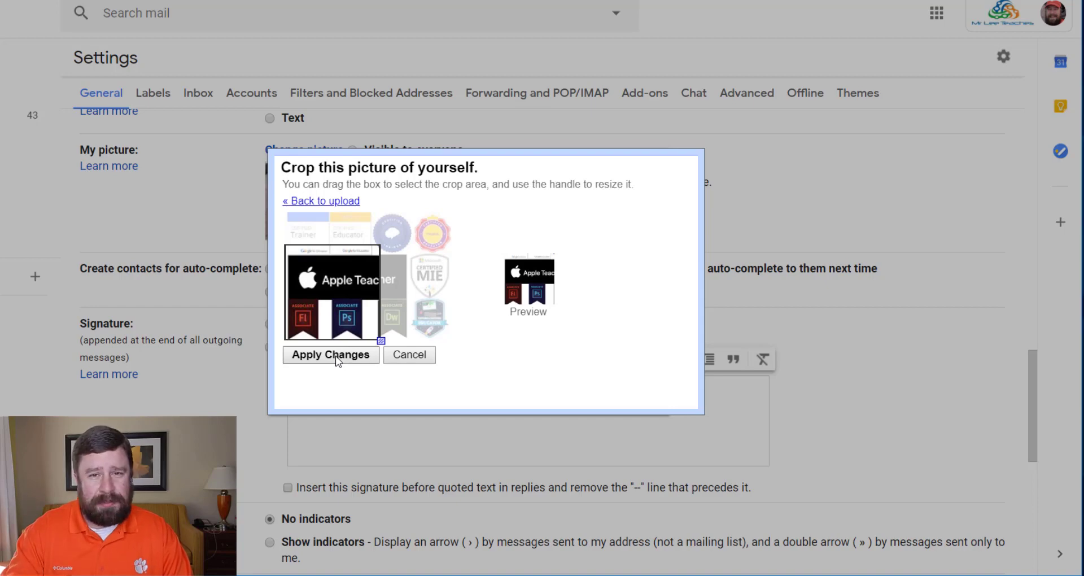
{"action": "left_click", "coordinate": [413, 356]}
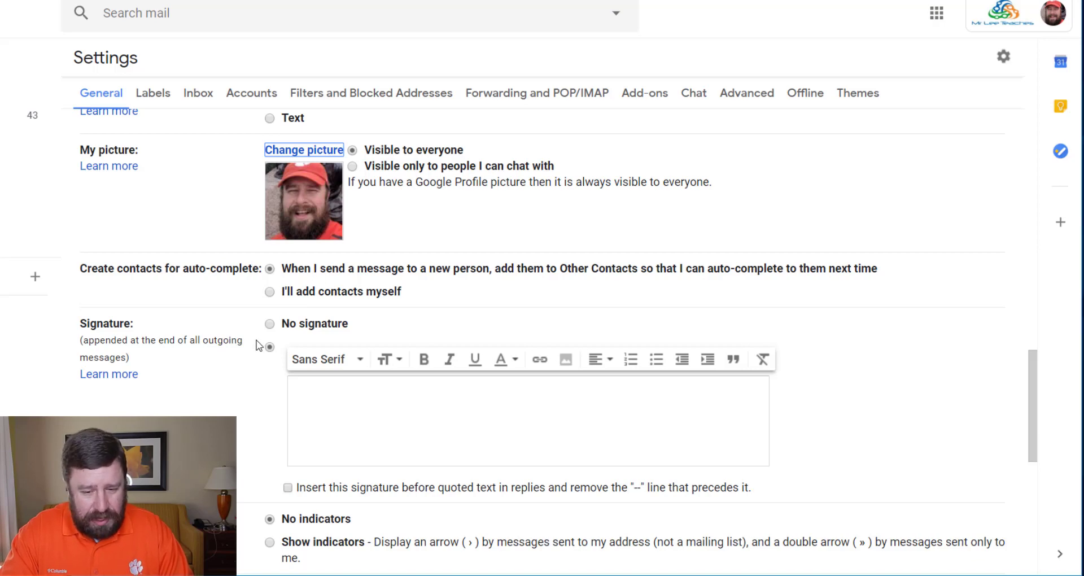
- Enter the sender's full name on the second line of the email signature, leaving the first line blank
{"action": "scroll", "coordinate": [260, 345], "scroll_direction": "up", "scroll_amount": 3}
{"action": "scroll", "coordinate": [257, 346], "scroll_direction": "down", "scroll_amount": 4}
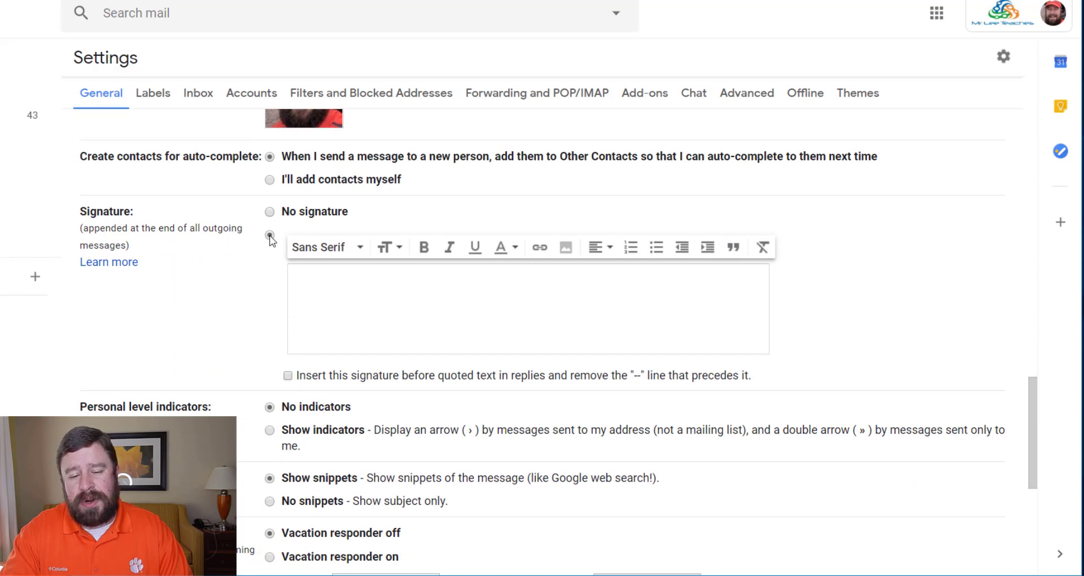
{"action": "left_click", "coordinate": [302, 277]}
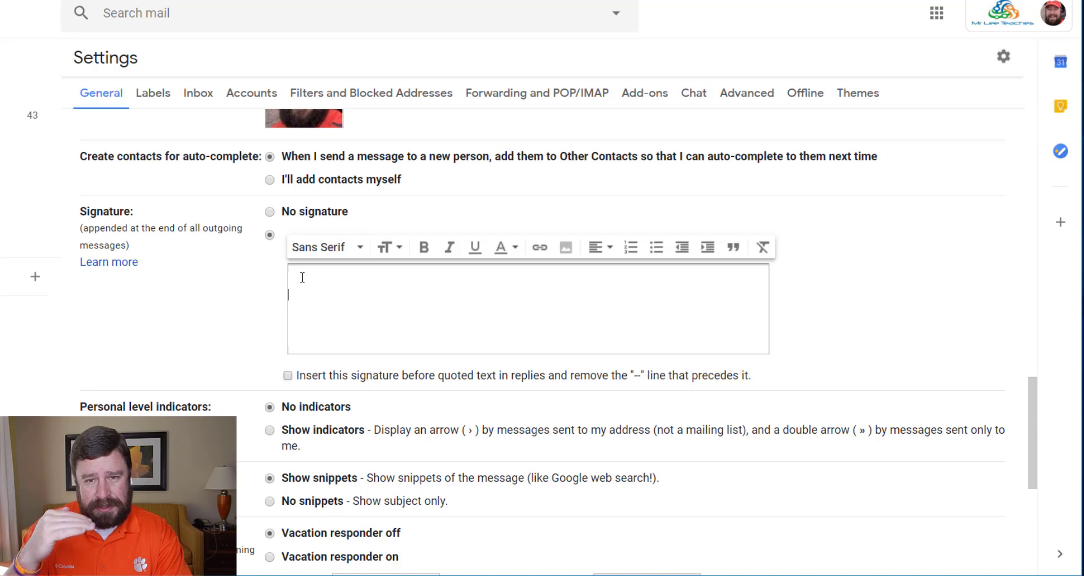
{"action": "type", "text": "Stewart"}
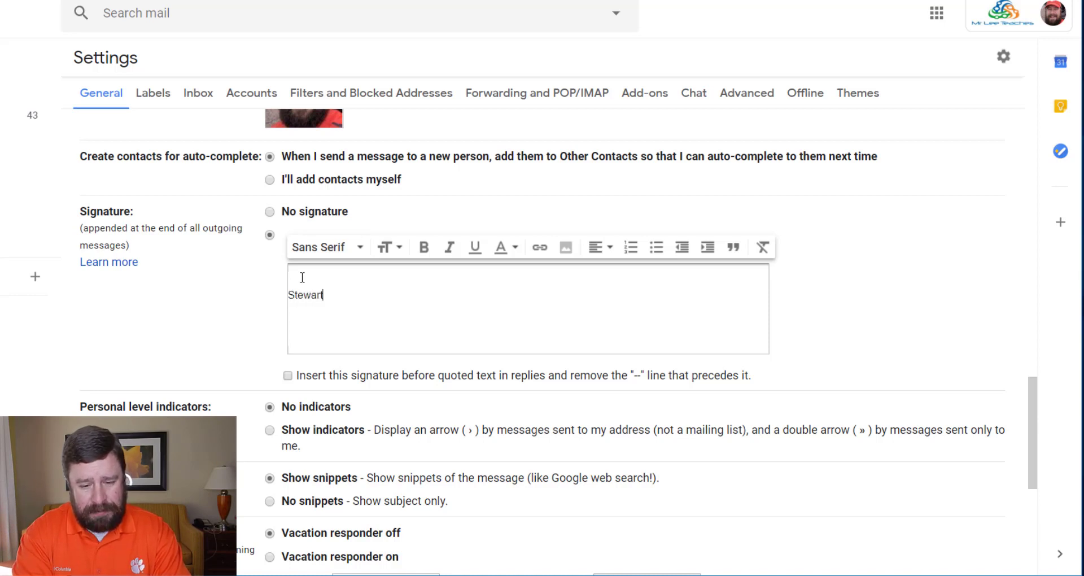
{"action": "type", "text": " lee"}
{"action": "key", "text": "BackSpace"}
{"action": "key", "text": "BackSpace"}
{"action": "key", "text": "BackSpace"}
{"action": "key", "text": "BackSpace"}
{"action": "type", "text": "Lee"}
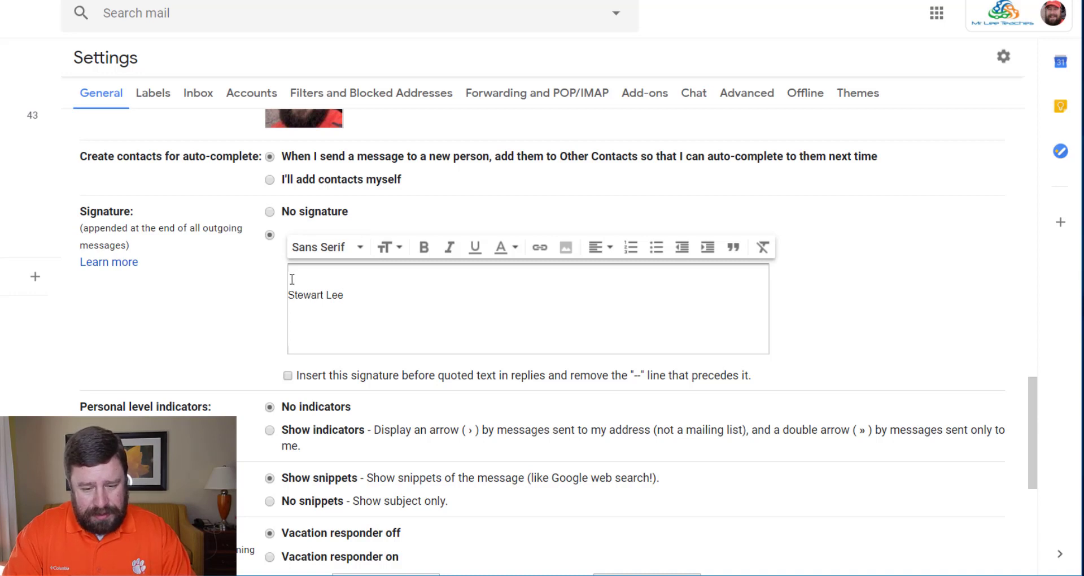
- Try the closing word "Thanks" above the name in the signature and remove it again
{"action": "left_click", "coordinate": [292, 280]}
{"action": "type", "text": "Thanks"}
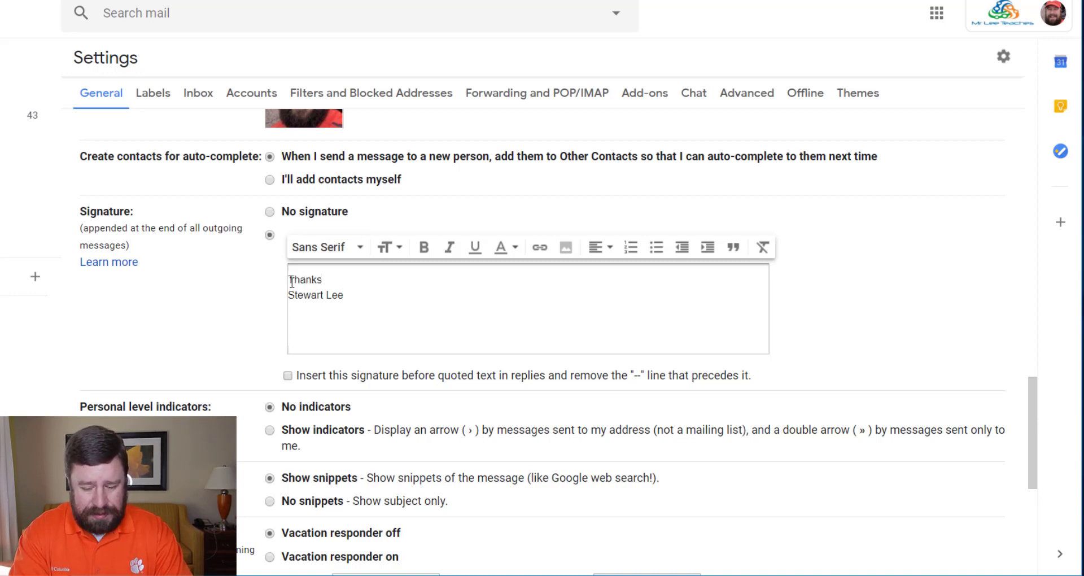
{"action": "key", "text": "BackSpace"}
{"action": "key", "text": "BackSpace"}
{"action": "key", "text": "BackSpace"}
{"action": "key", "text": "BackSpace"}
{"action": "key", "text": "BackSpace"}
{"action": "key", "text": "BackSpace"}
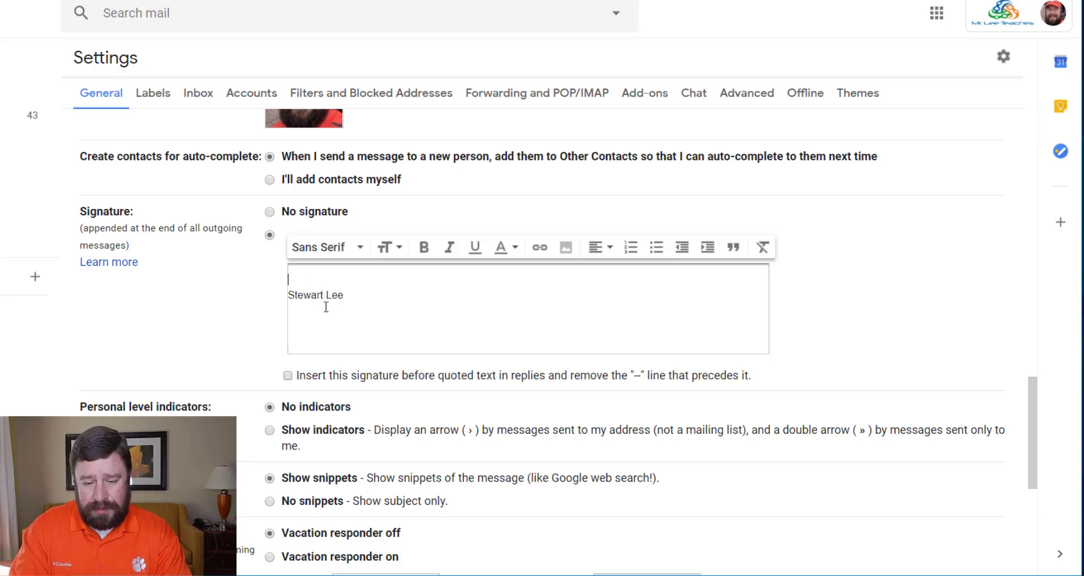
- Add the lines "Room 215" and "High School" below the name in the signature, followed by a new empty line
{"action": "left_click", "coordinate": [359, 296]}
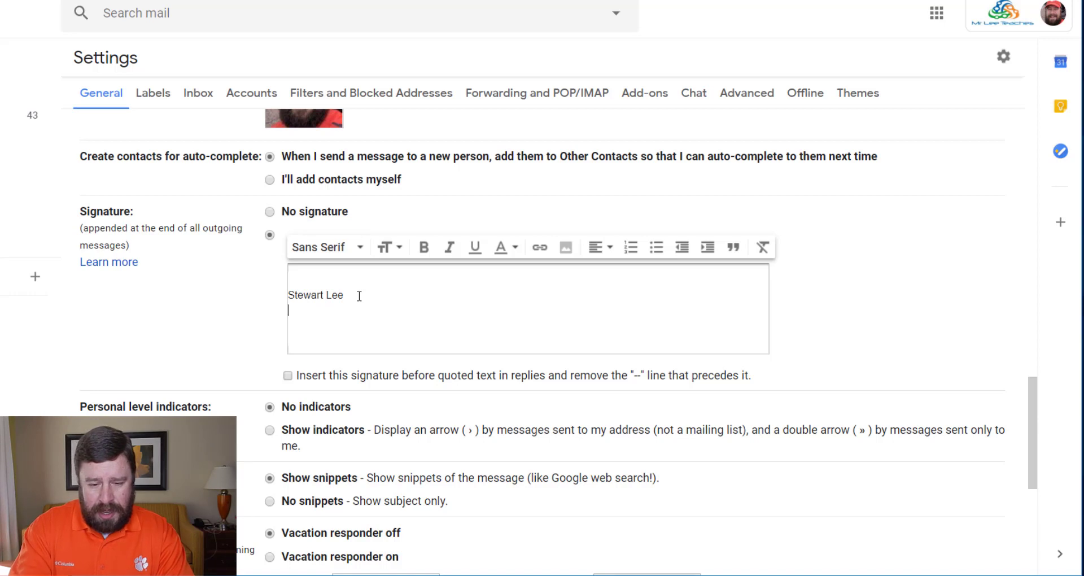
{"action": "key", "text": "Return"}
{"action": "type", "text": "Room "}
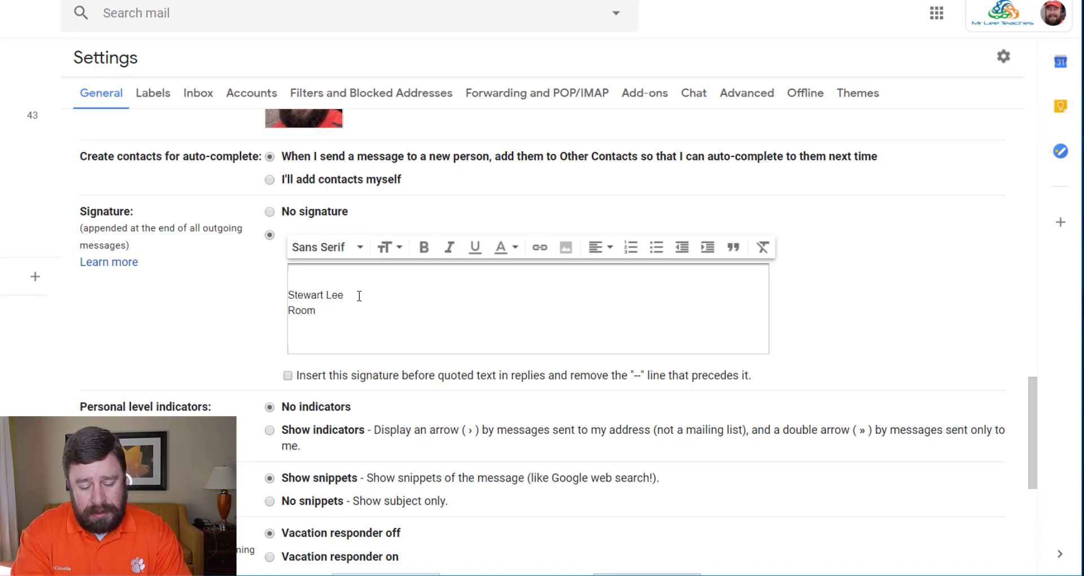
{"action": "type", "text": "215"}
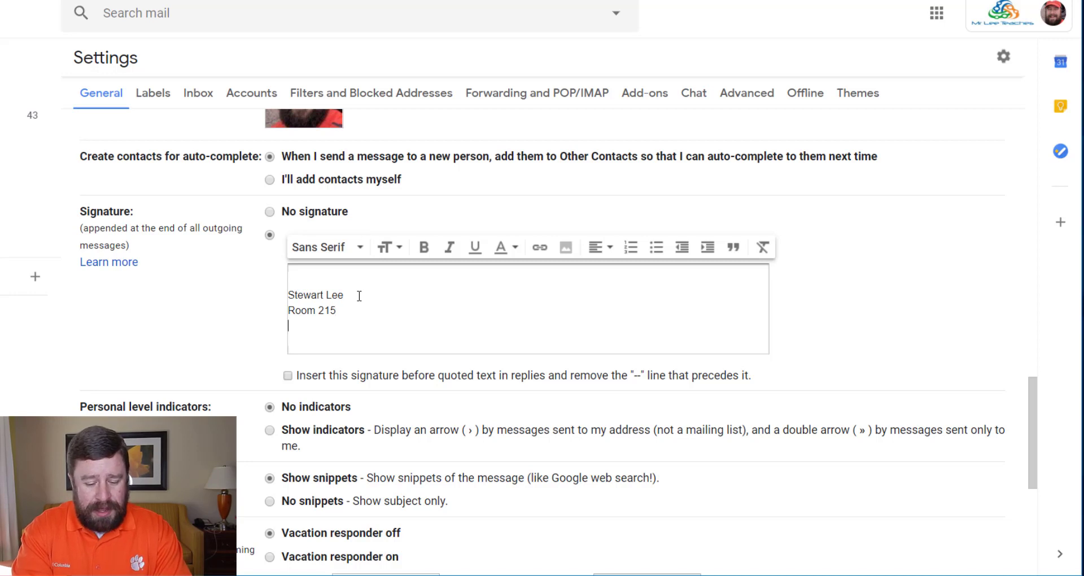
{"action": "type", "text": "High School"}
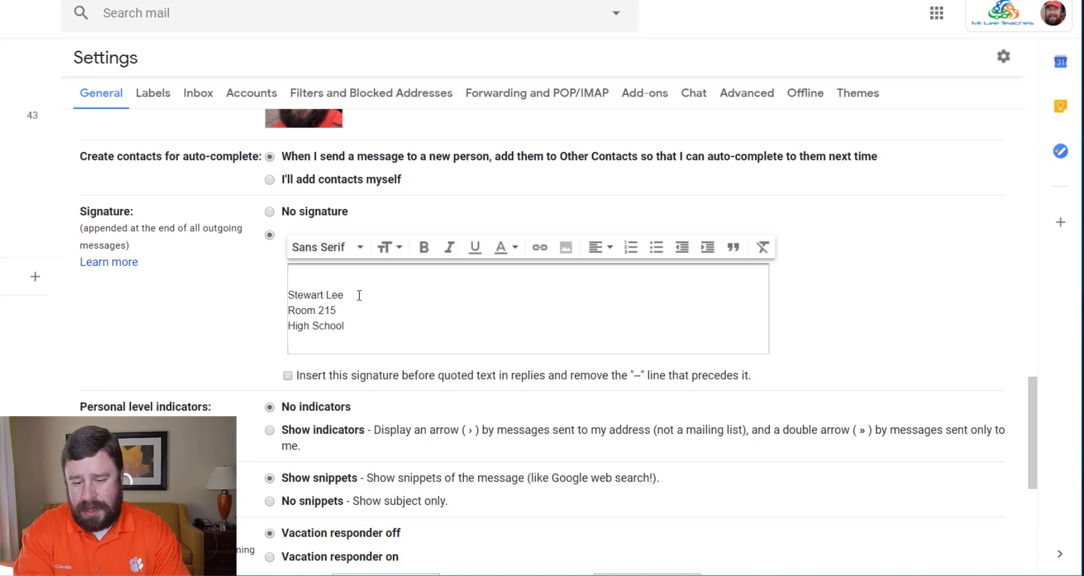
{"action": "key", "text": "Return"}
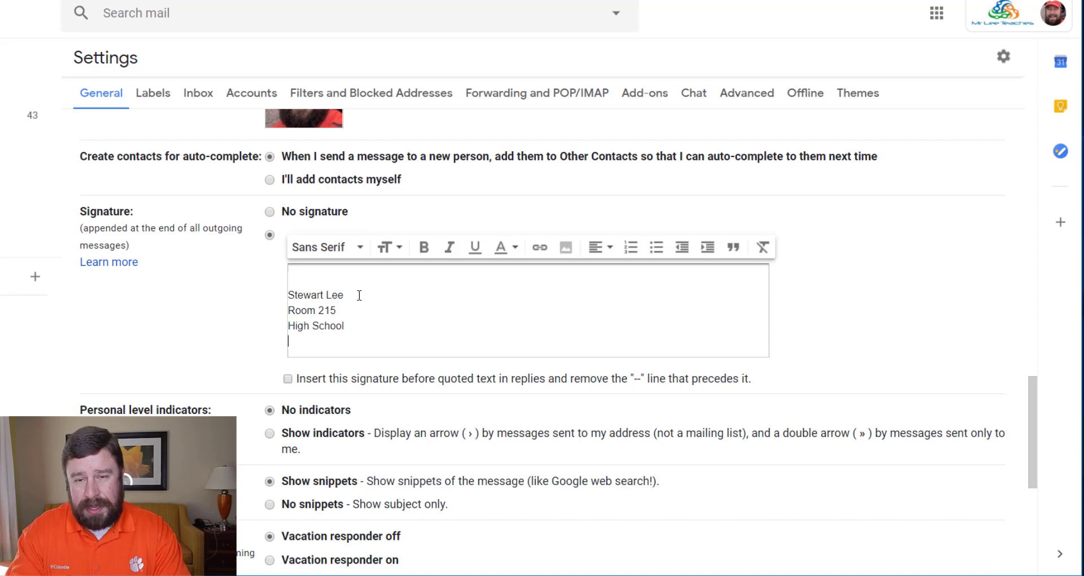
- Add the phone number as the signature's last line, and format the name as bold, Large, blue text
{"action": "type", "text": "55"}
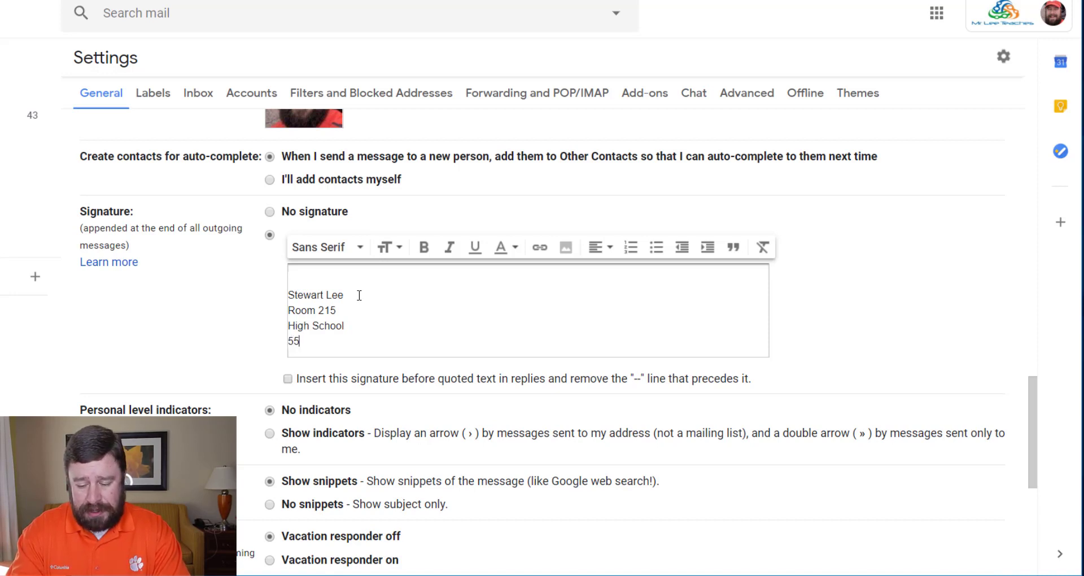
{"action": "type", "text": "5-555-1234"}
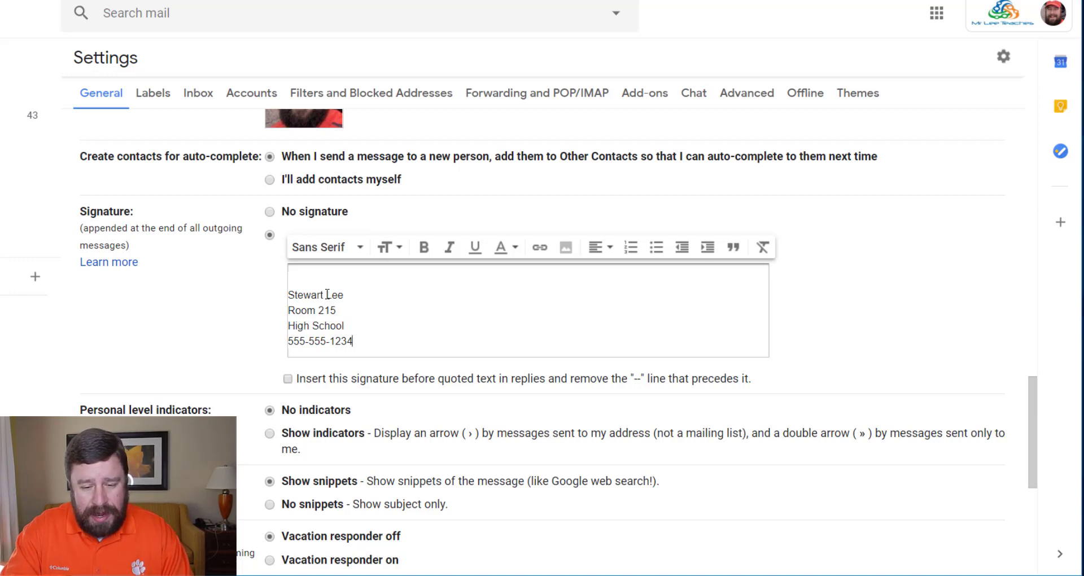
{"action": "left_click_drag", "start_coordinate": [288, 294], "coordinate": [345, 293]}
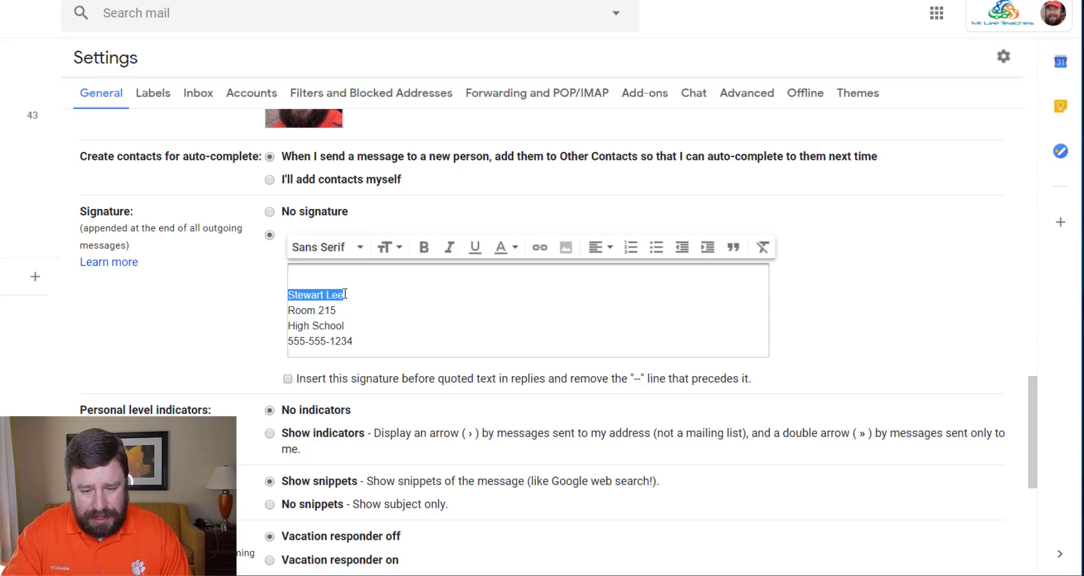
{"action": "left_click", "coordinate": [424, 246]}
{"action": "left_click", "coordinate": [400, 250]}
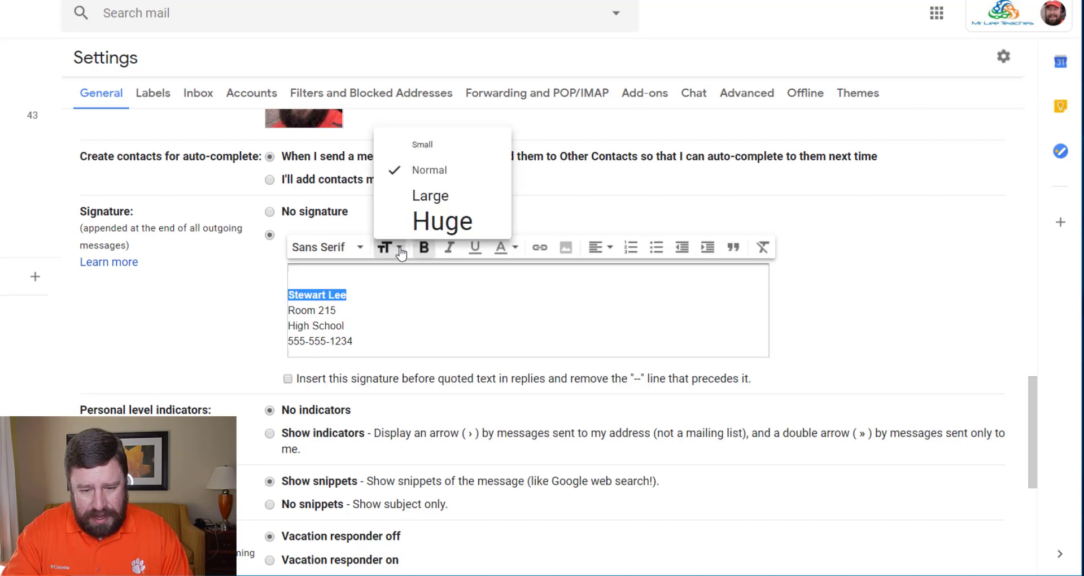
{"action": "left_click", "coordinate": [419, 198]}
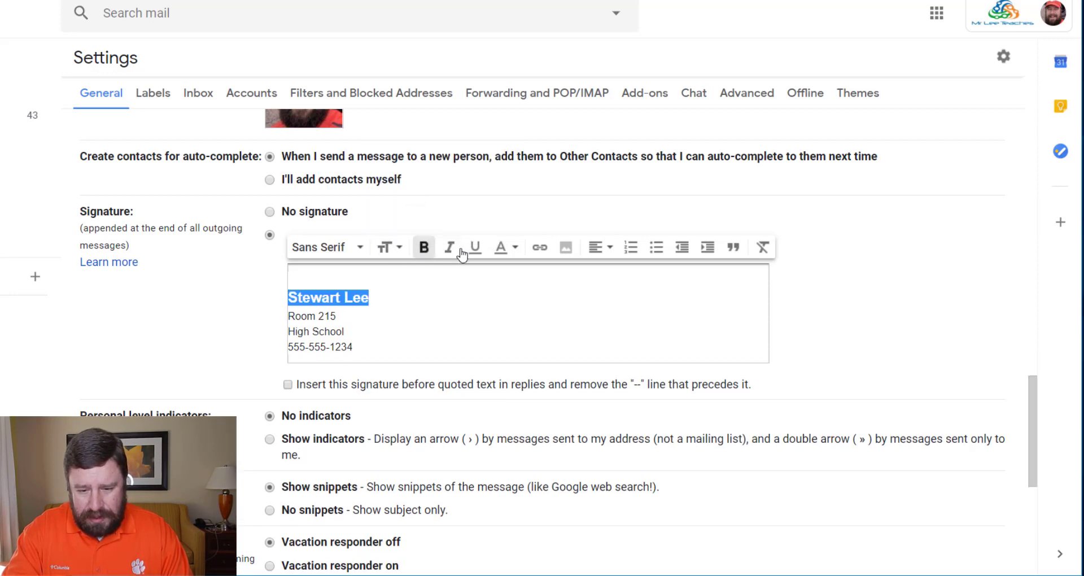
{"action": "left_click", "coordinate": [515, 248]}
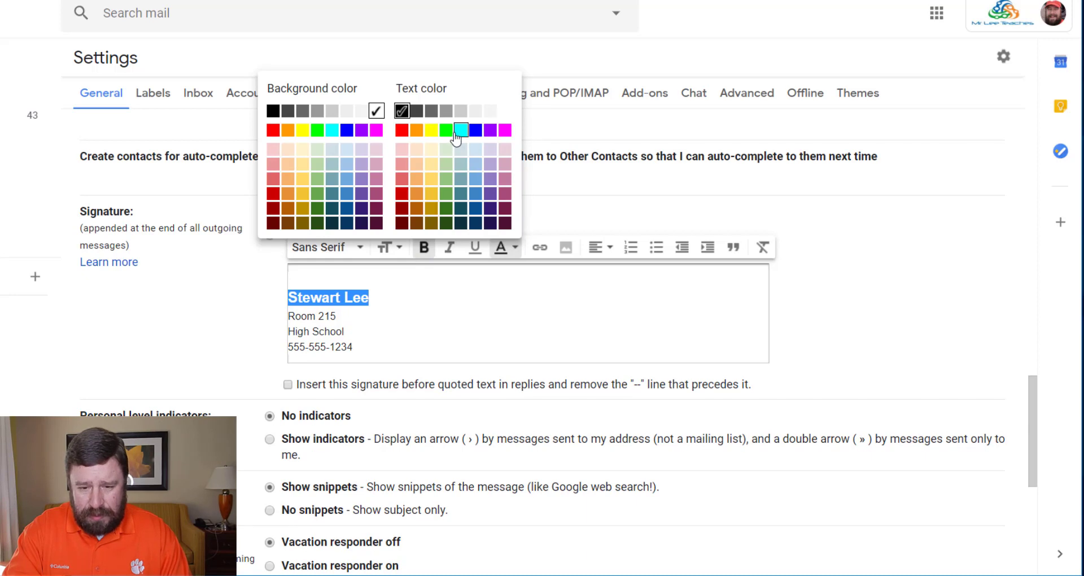
{"action": "left_click", "coordinate": [474, 134]}
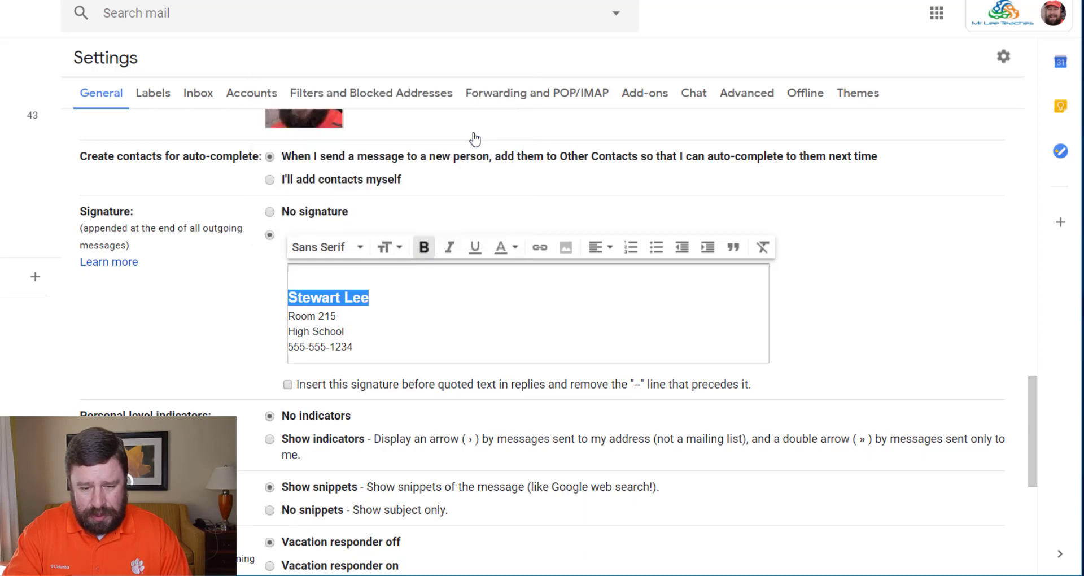
- Italicize the "Room 215" line and underline the "High School" line in the signature
{"action": "left_click", "coordinate": [351, 315]}
{"action": "left_click_drag", "start_coordinate": [336, 316], "coordinate": [287, 317]}
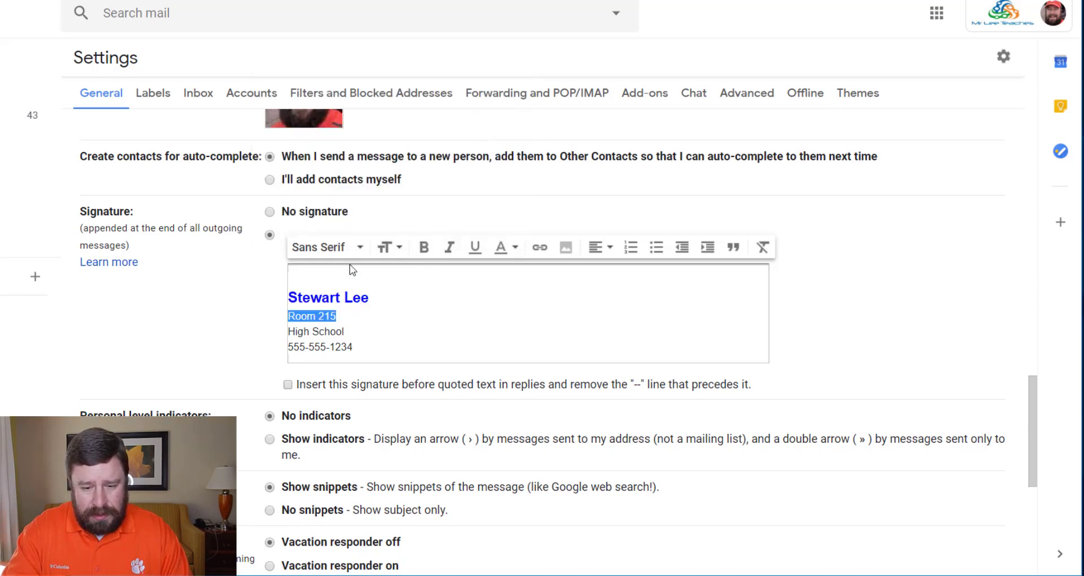
{"action": "left_click", "coordinate": [450, 247]}
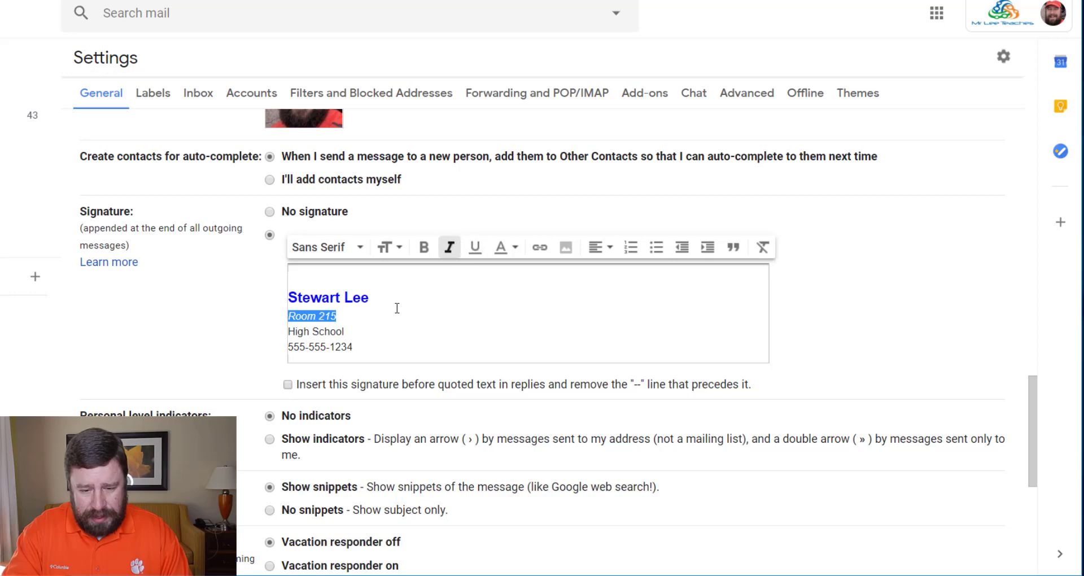
{"action": "triple_click", "coordinate": [326, 334]}
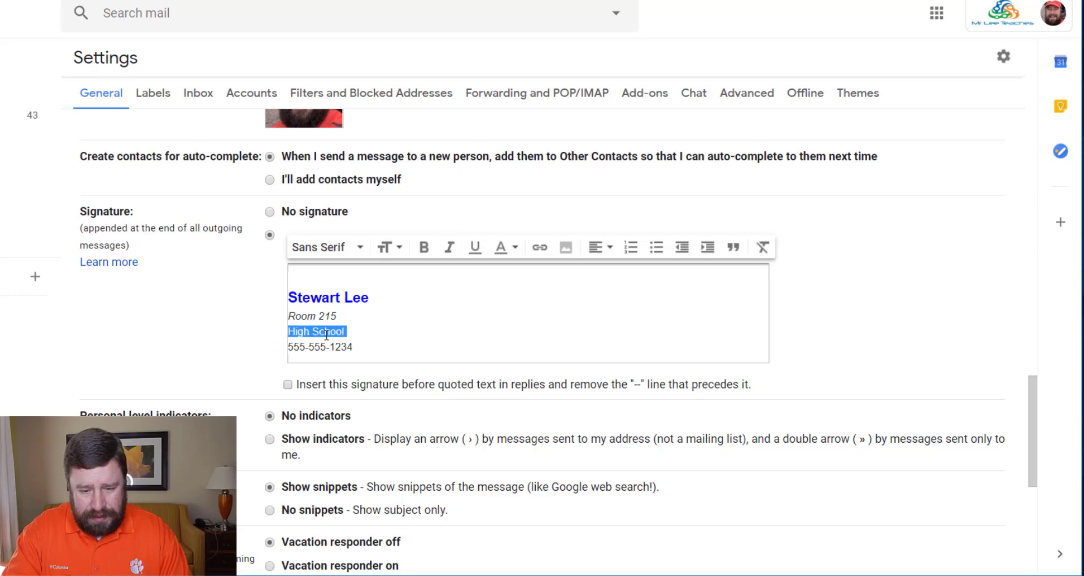
{"action": "left_click", "coordinate": [475, 247]}
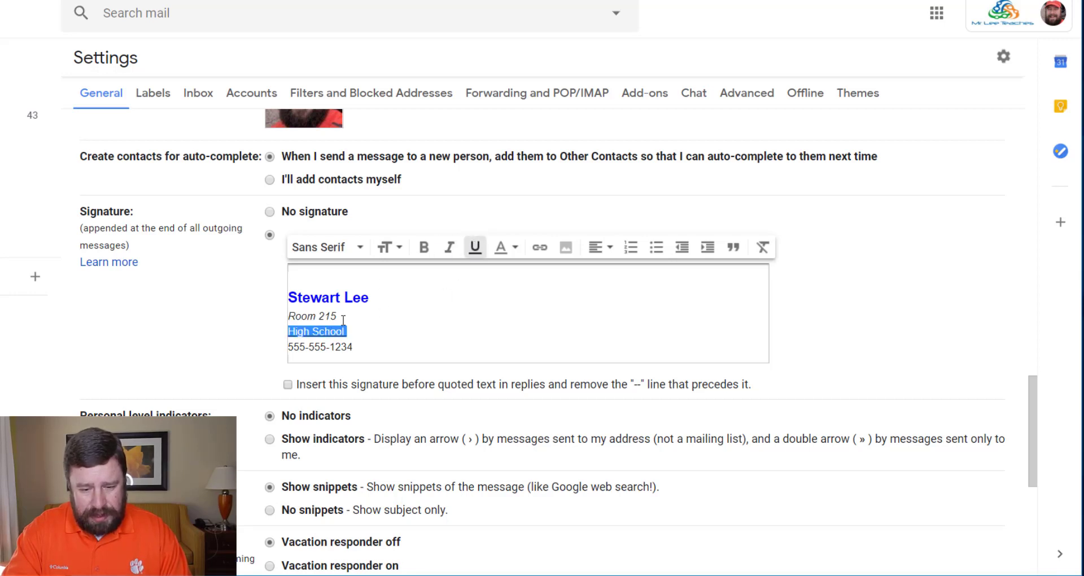
{"action": "left_click", "coordinate": [366, 329]}
- Insert the image file logo-ex-7 from the device on a new line below the phone number in the signature
{"action": "left_click", "coordinate": [365, 347]}
{"action": "key", "text": "Return"}
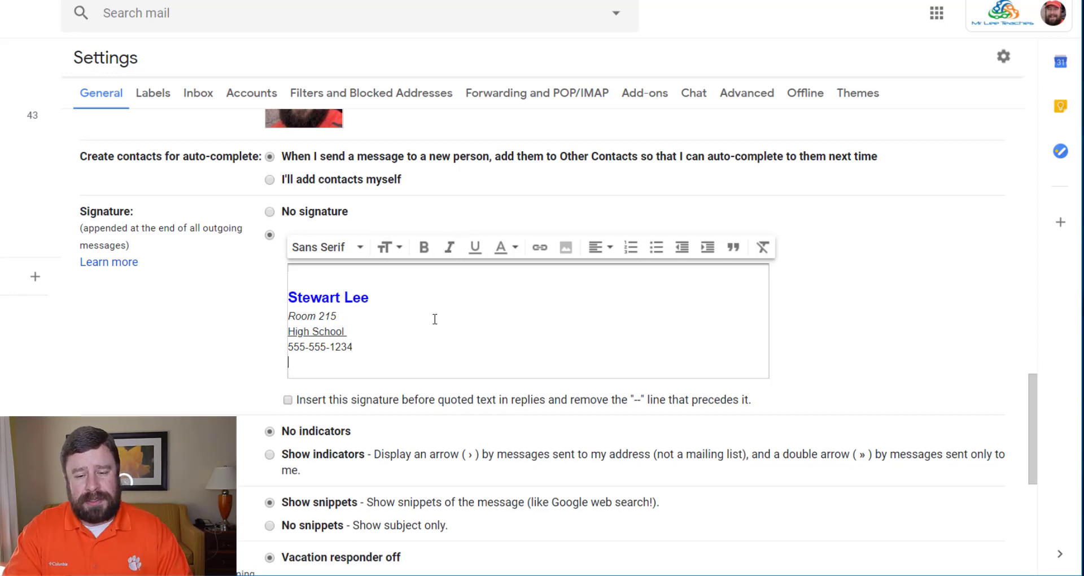
{"action": "left_click", "coordinate": [567, 248]}
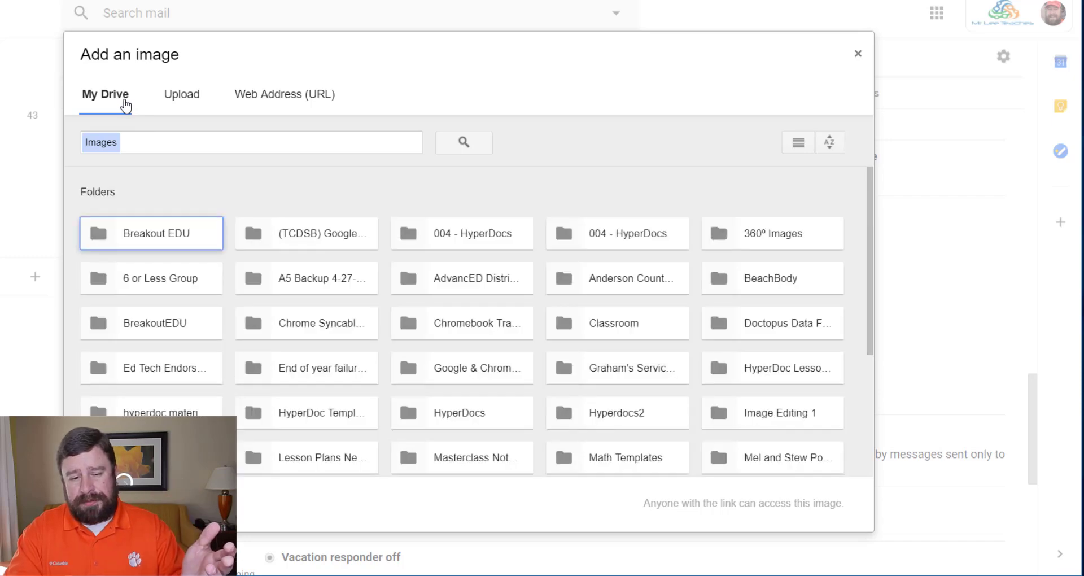
{"action": "left_click", "coordinate": [181, 98]}
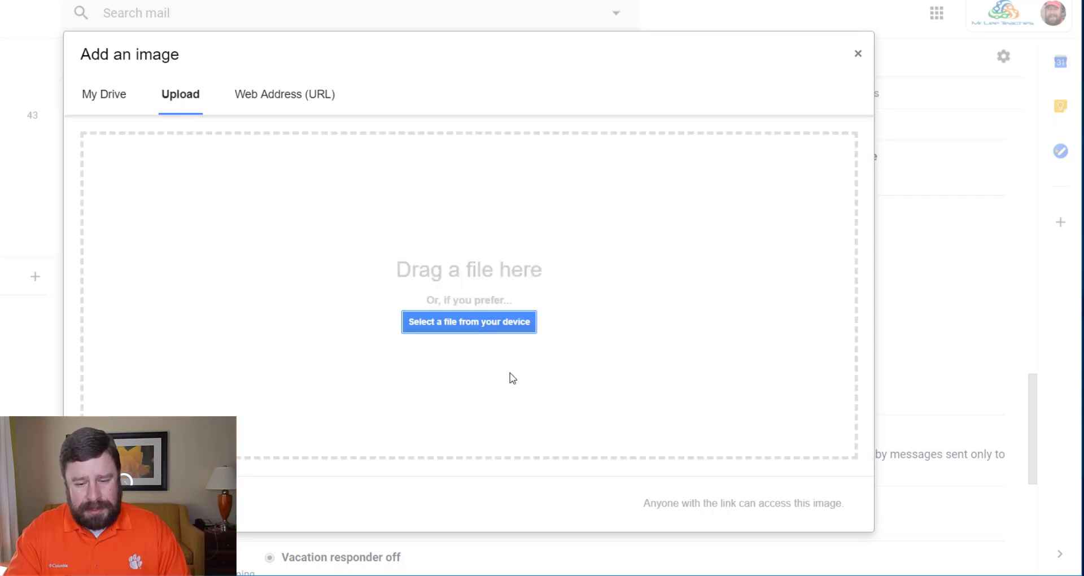
{"action": "left_click", "coordinate": [493, 322]}
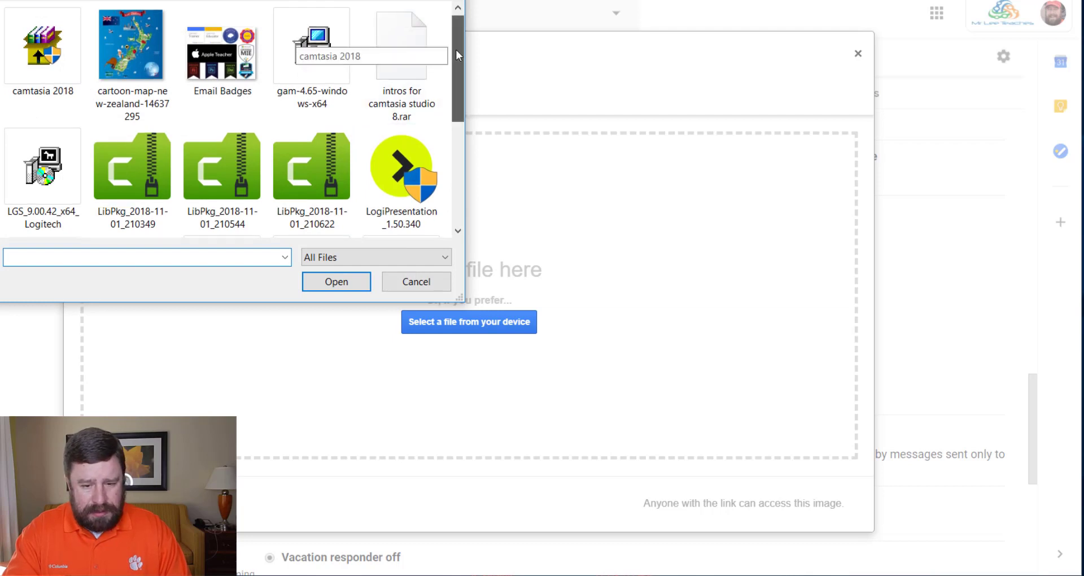
{"action": "left_click_drag", "start_coordinate": [456, 49], "coordinate": [456, 154]}
{"action": "left_click", "coordinate": [42, 48]}
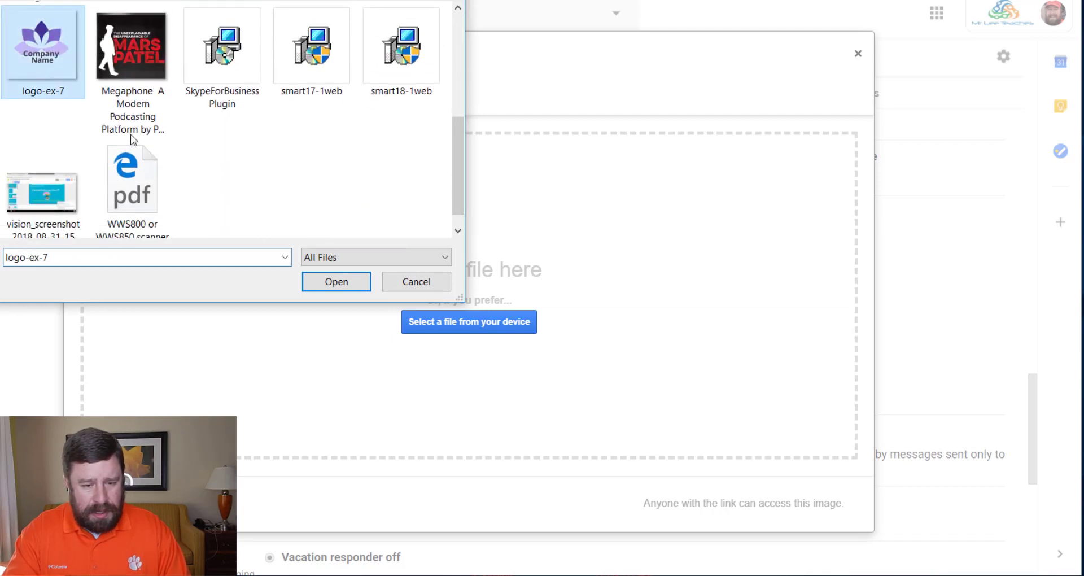
{"action": "left_click", "coordinate": [337, 282]}
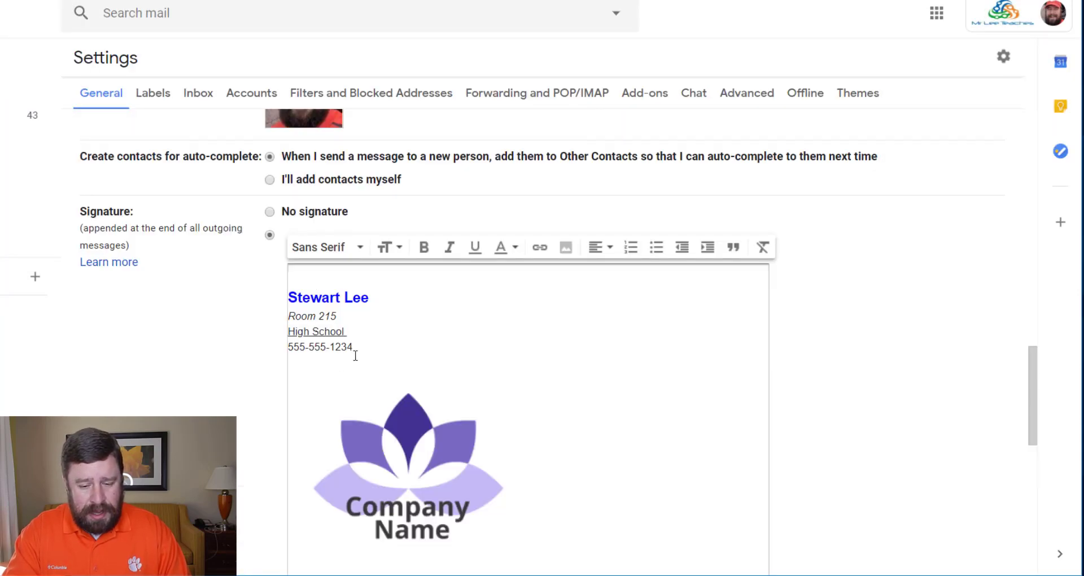
- Try the Medium size for the signature logo and set it to Small
{"action": "left_click", "coordinate": [418, 398]}
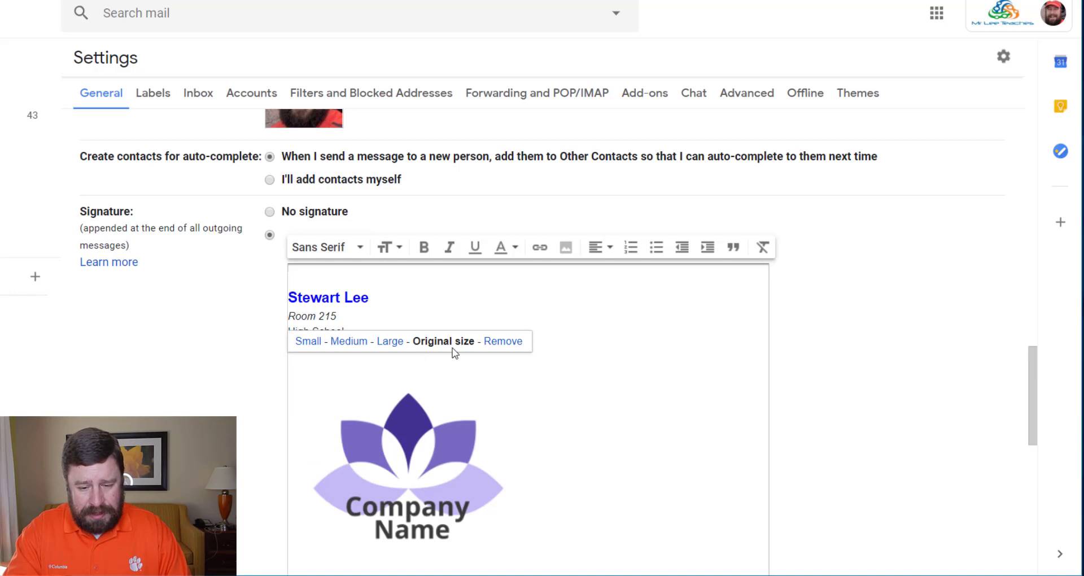
{"action": "left_click", "coordinate": [347, 342]}
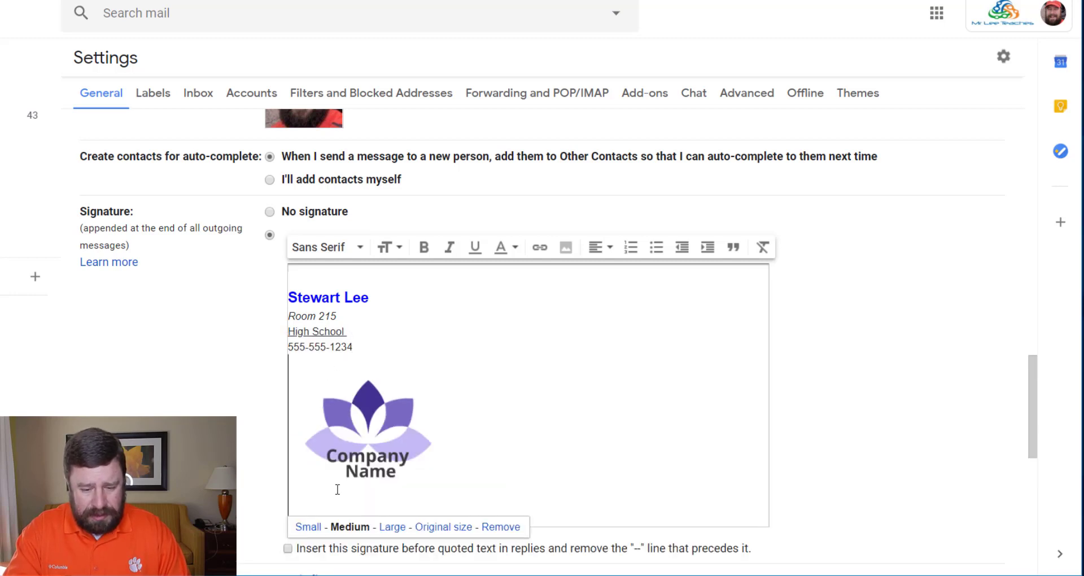
{"action": "left_click", "coordinate": [309, 526]}
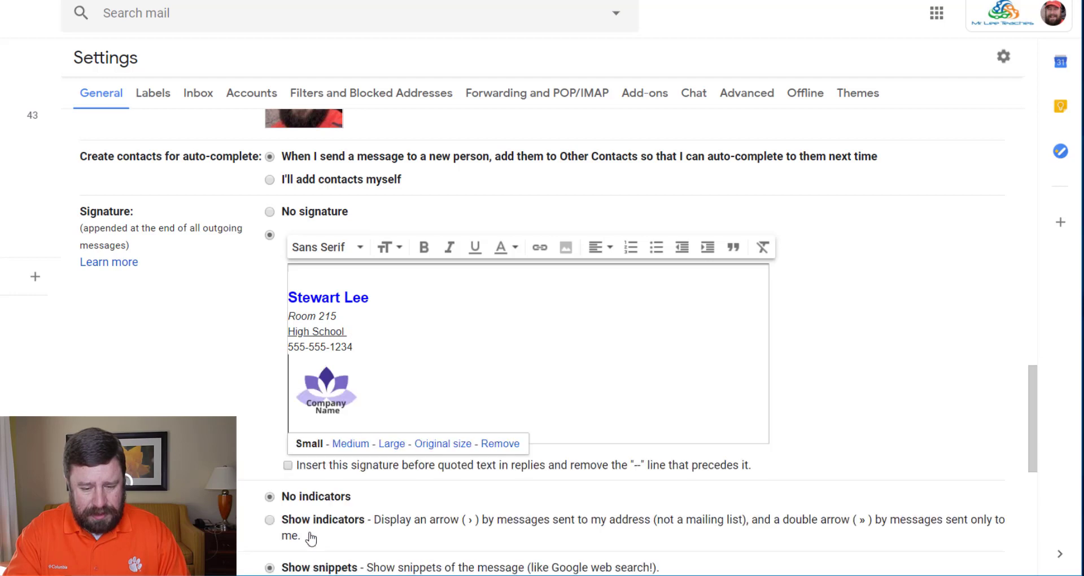
{"action": "left_click", "coordinate": [420, 380]}
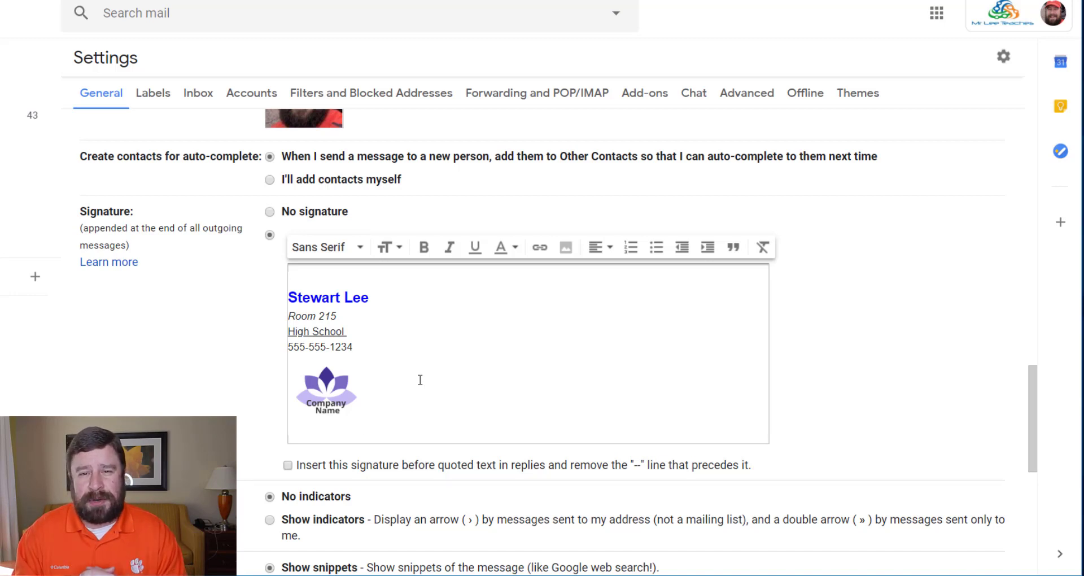
- Save the settings changes and check the signature in a new blank message, closing it without sending
{"action": "scroll", "coordinate": [418, 463], "scroll_direction": "up", "scroll_amount": 5}
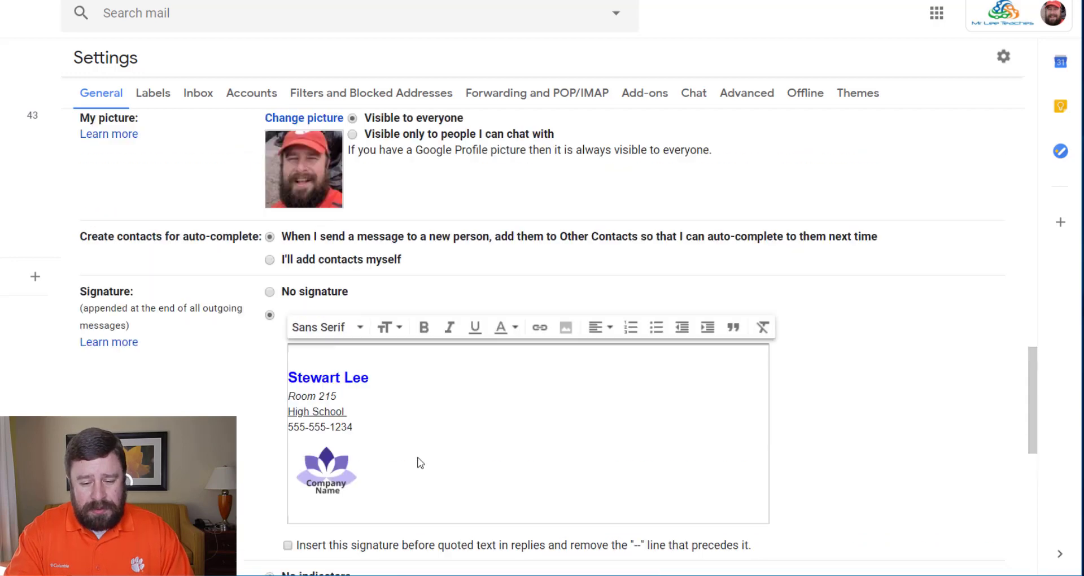
{"action": "scroll", "coordinate": [418, 463], "scroll_direction": "down", "scroll_amount": 12}
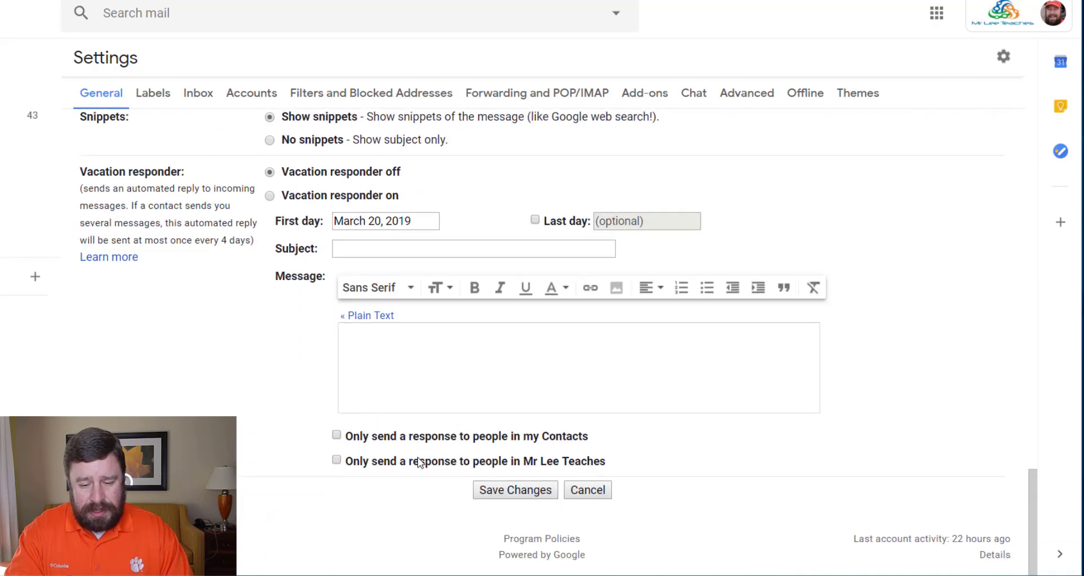
{"action": "left_click", "coordinate": [516, 490]}
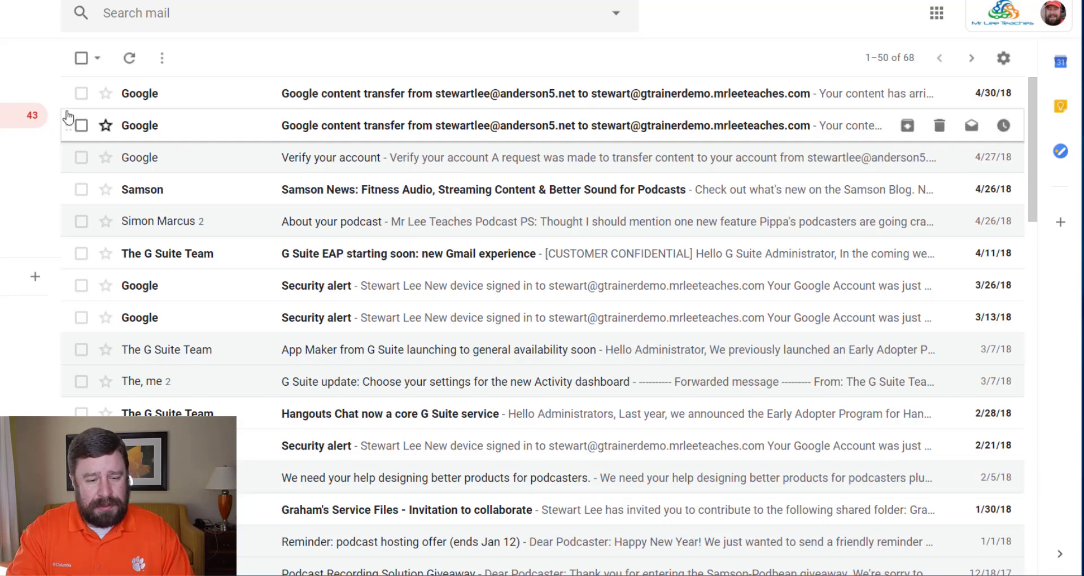
{"action": "key", "text": "c"}
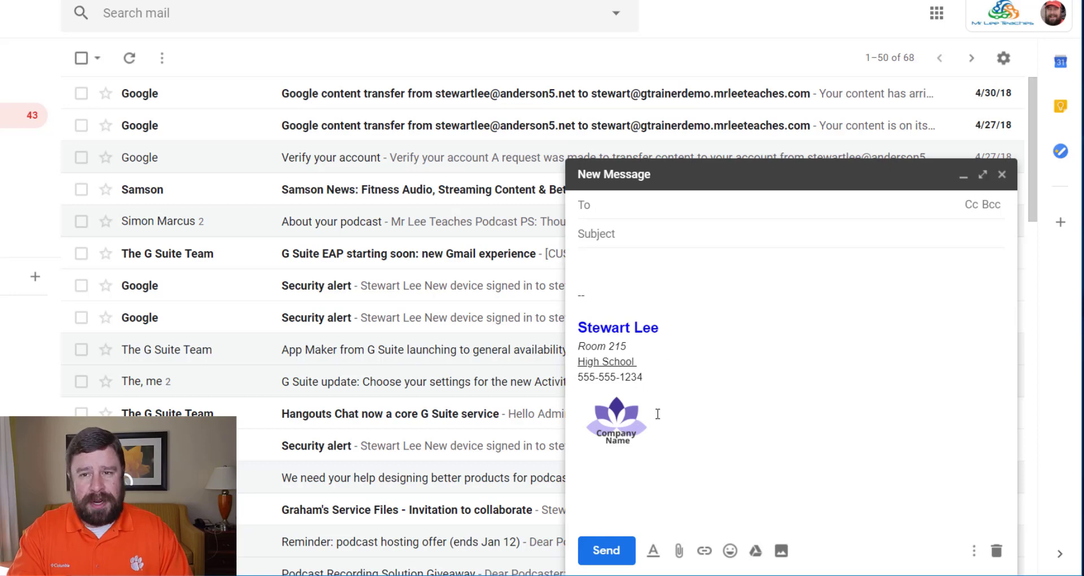
{"action": "key", "text": "Escape"}
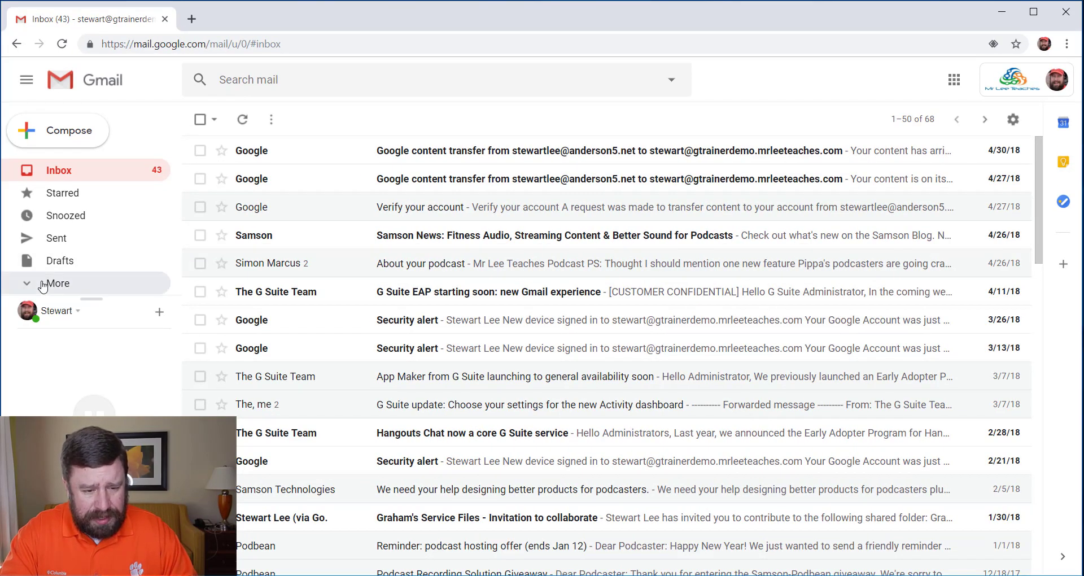
- Expand the full folder and label list beside the inbox and open the Labels settings
{"action": "left_click", "coordinate": [61, 285]}
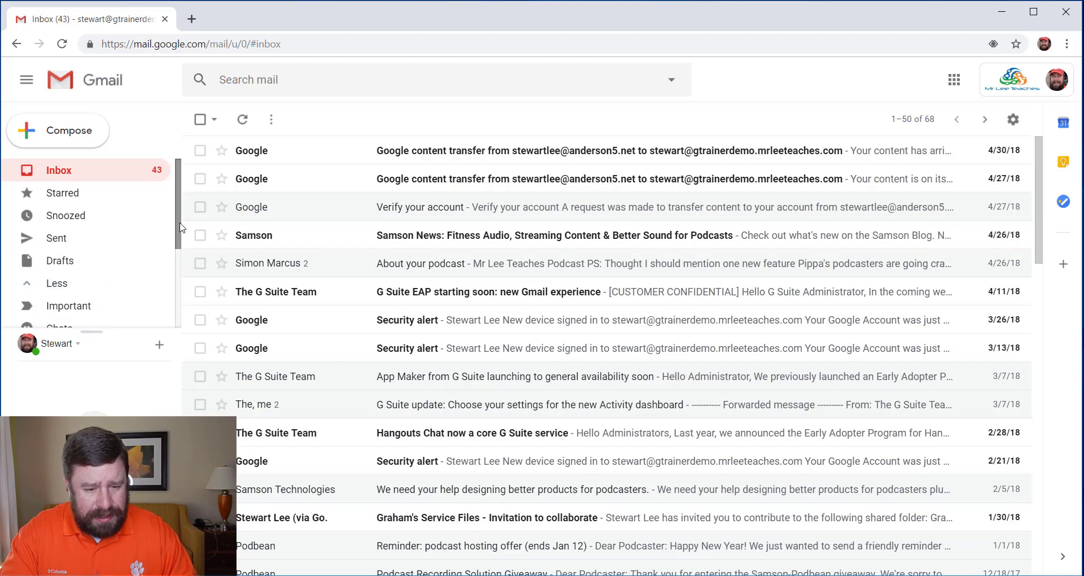
{"action": "mouse_move", "coordinate": [179, 228]}
{"action": "left_mouse_down"}
{"action": "mouse_move", "coordinate": [181, 309]}
{"action": "mouse_move", "coordinate": [182, 210]}
{"action": "left_mouse_up"}
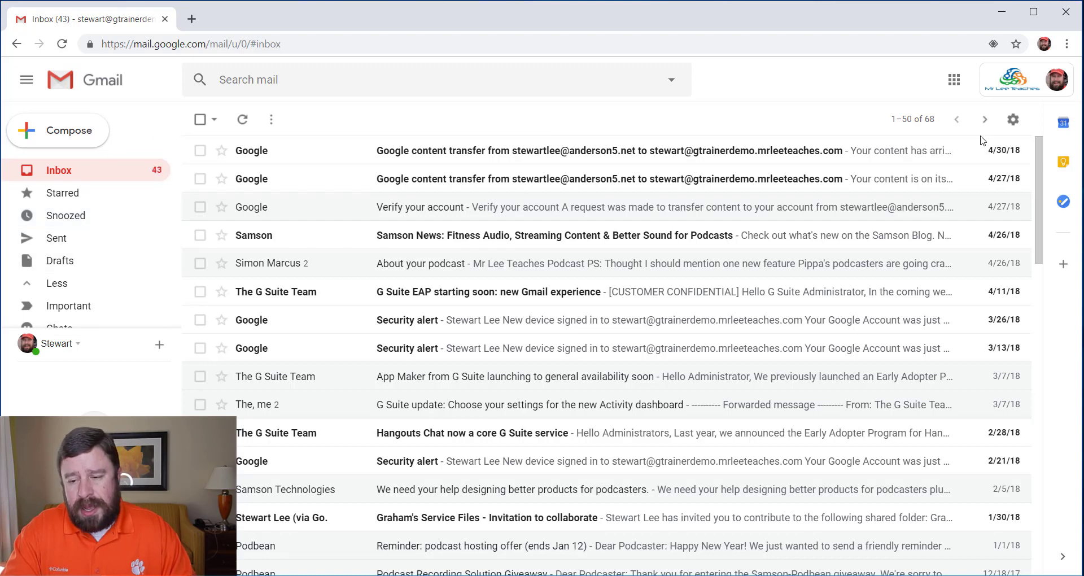
{"action": "left_click", "coordinate": [1013, 123]}
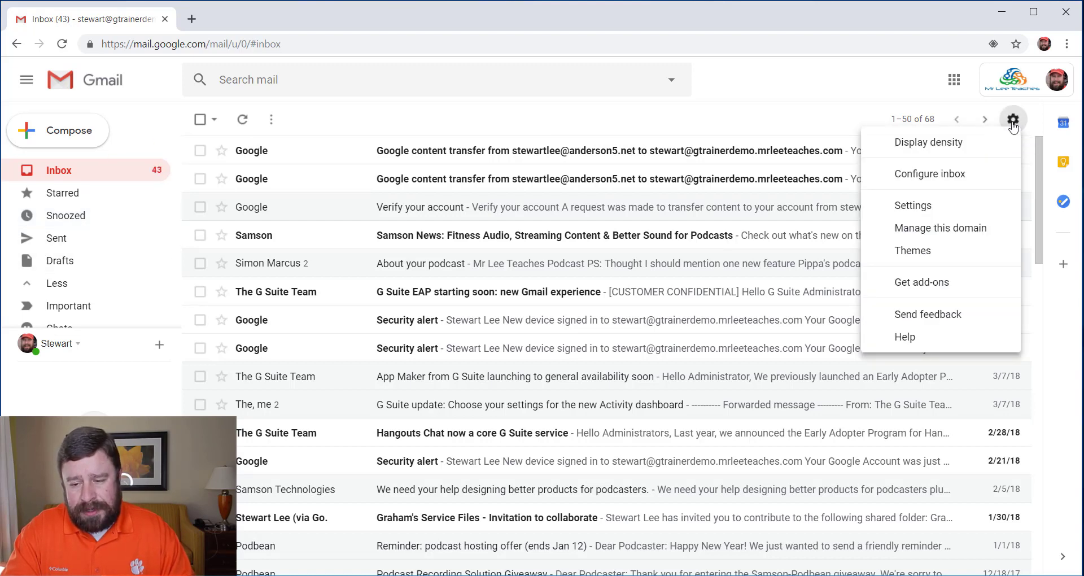
{"action": "left_click", "coordinate": [951, 209]}
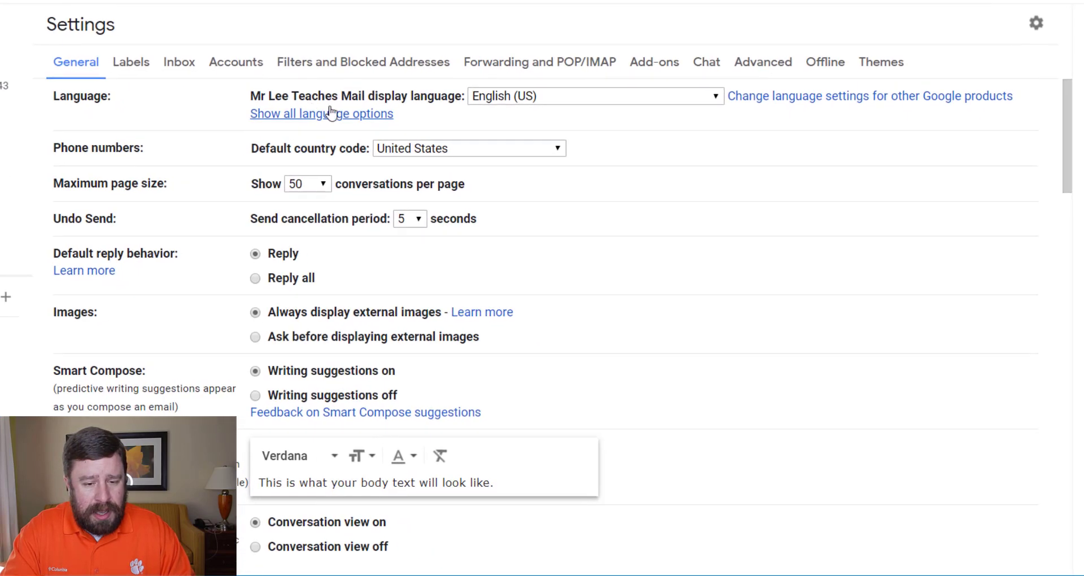
{"action": "left_click", "coordinate": [242, 129]}
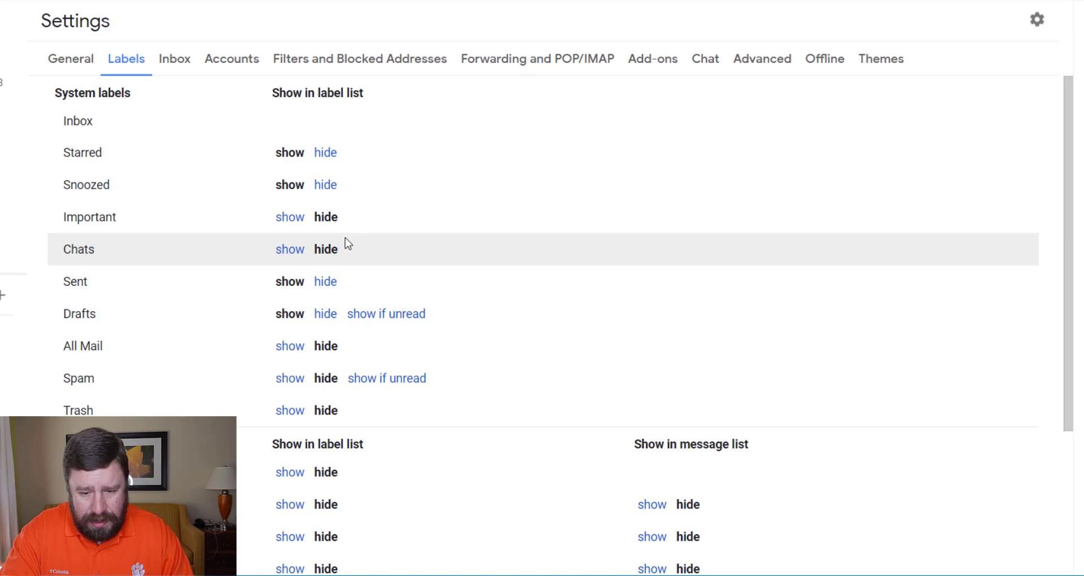
- Create a new label named Google Contacts without nesting it under another label
{"action": "scroll", "coordinate": [360, 243], "scroll_direction": "down", "scroll_amount": 3}
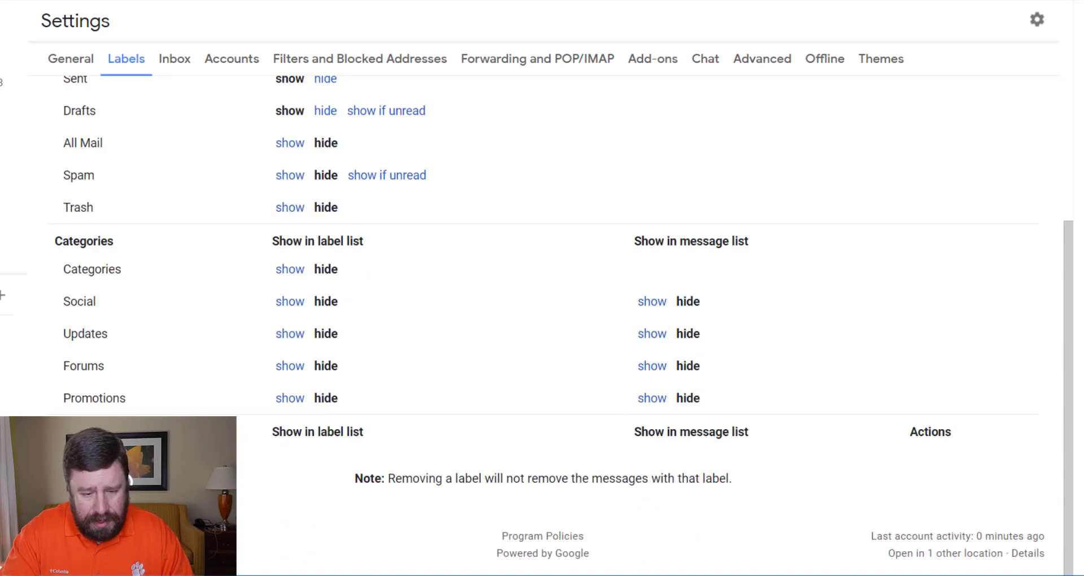
{"action": "left_click", "coordinate": [125, 455]}
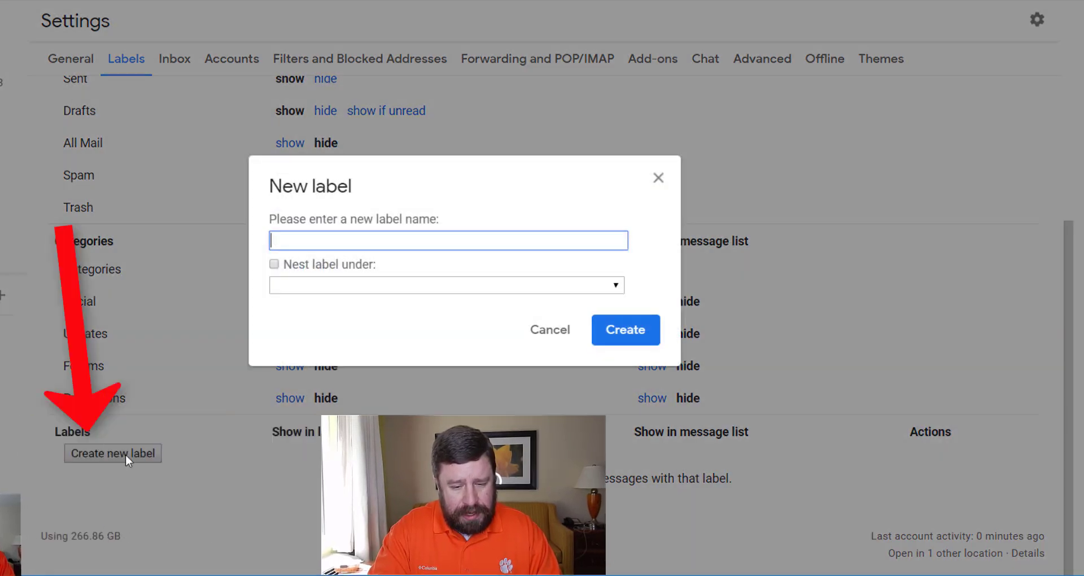
{"action": "type", "text": "G"}
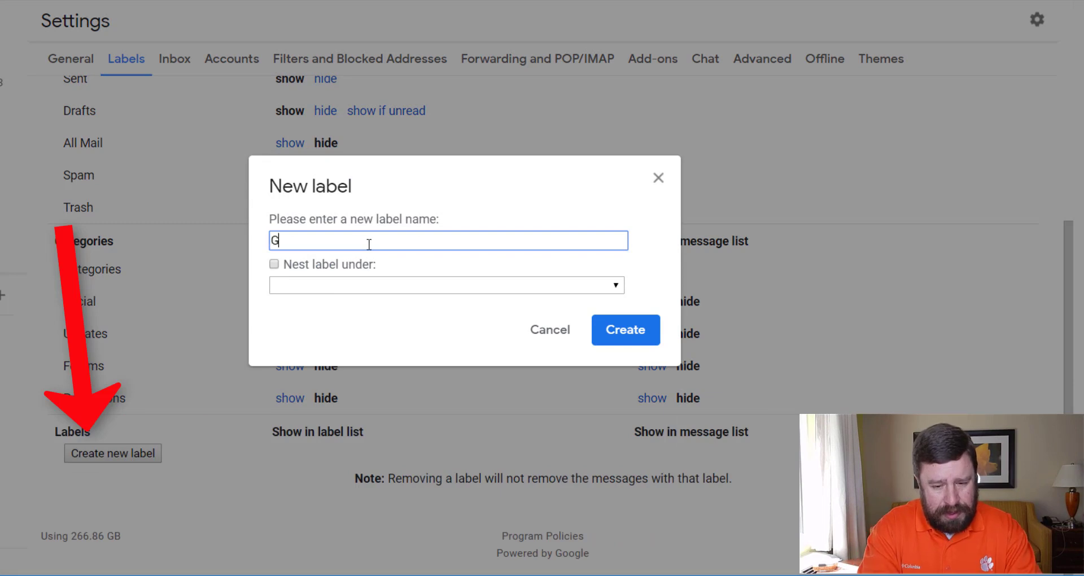
{"action": "type", "text": "oogle Cont"}
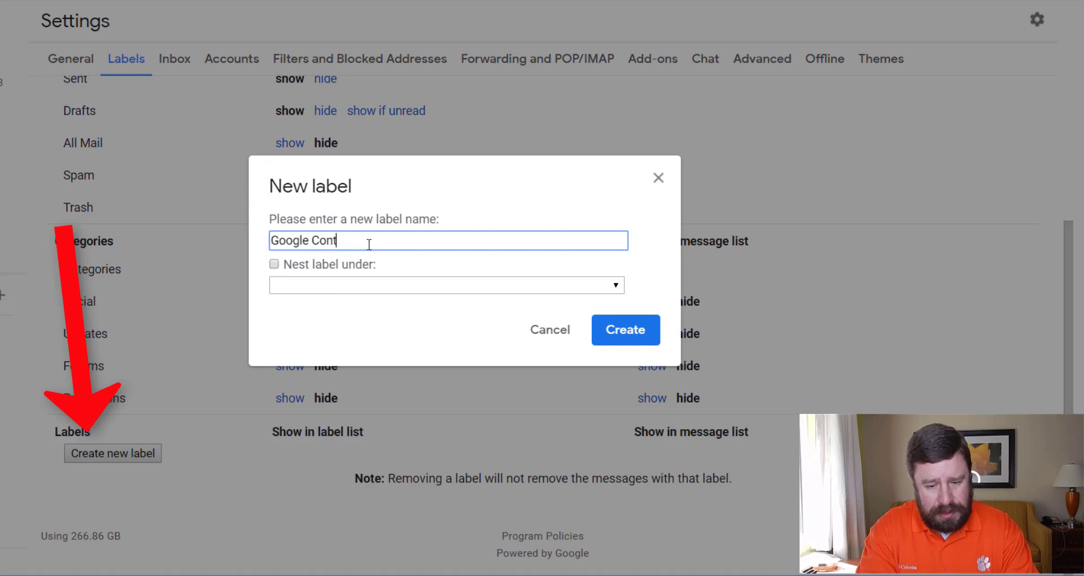
{"action": "type", "text": "acts"}
{"action": "left_click", "coordinate": [515, 288]}
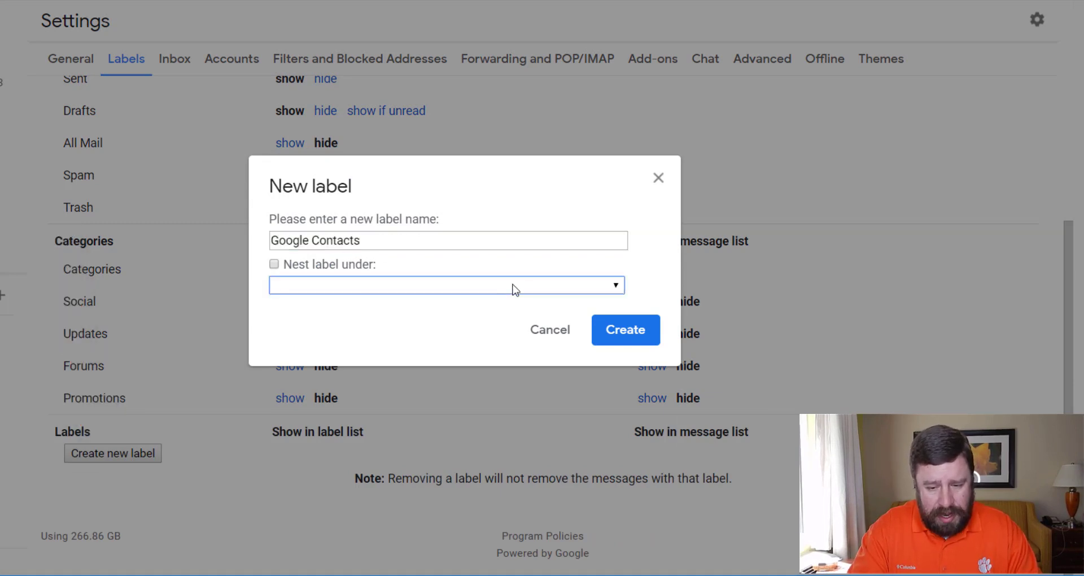
{"action": "left_click", "coordinate": [515, 288]}
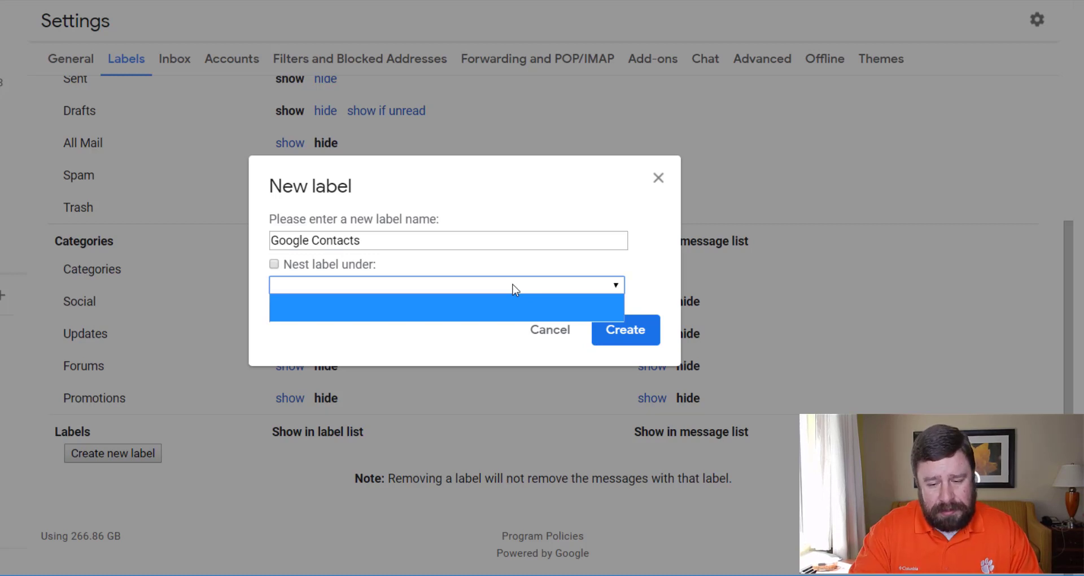
{"action": "left_click", "coordinate": [560, 270]}
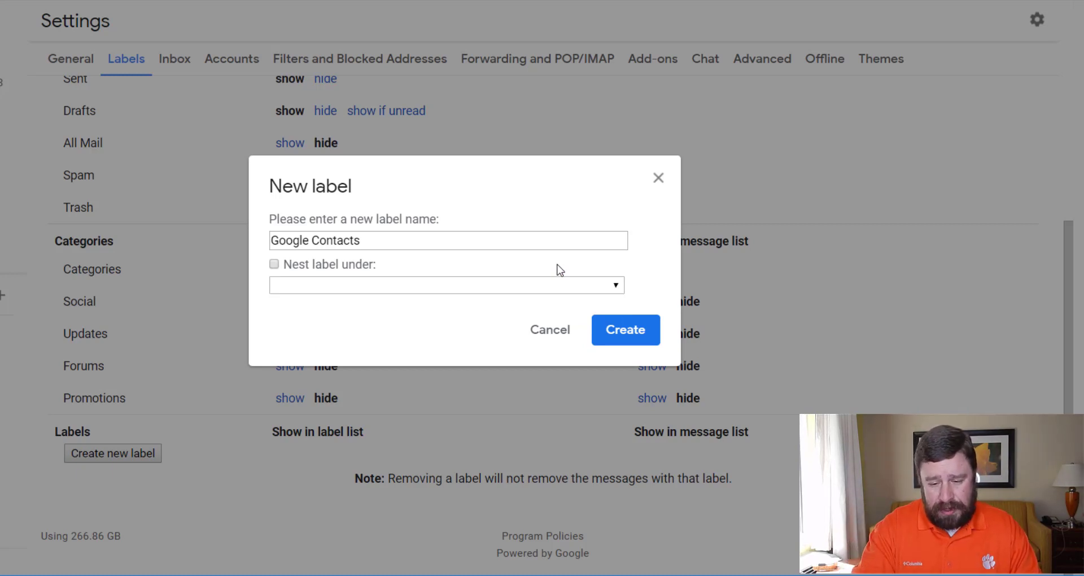
{"action": "left_click", "coordinate": [635, 327]}
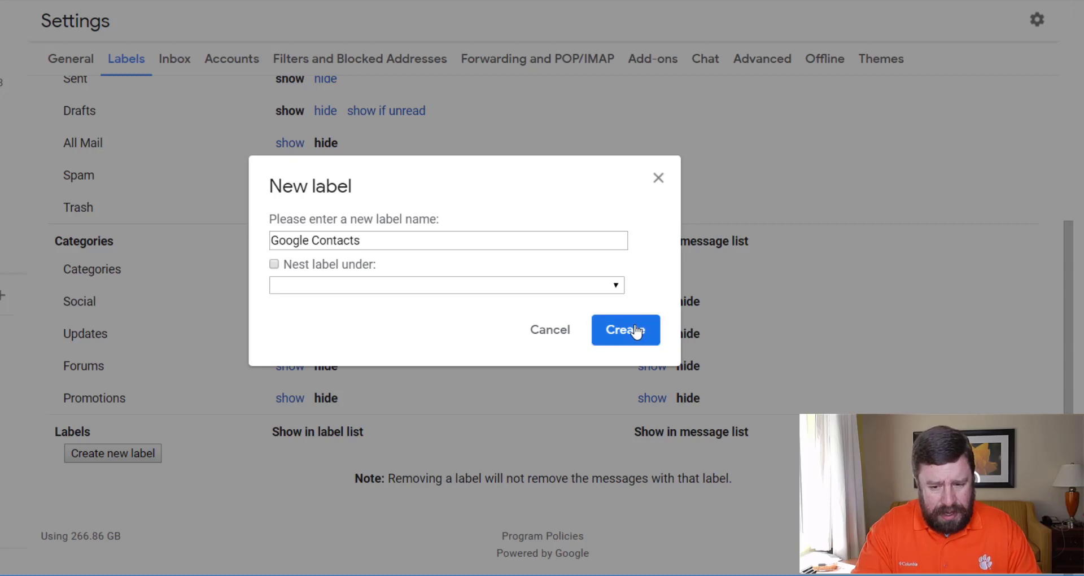
{"action": "scroll", "coordinate": [285, 302], "scroll_direction": "down", "scroll_amount": 1}
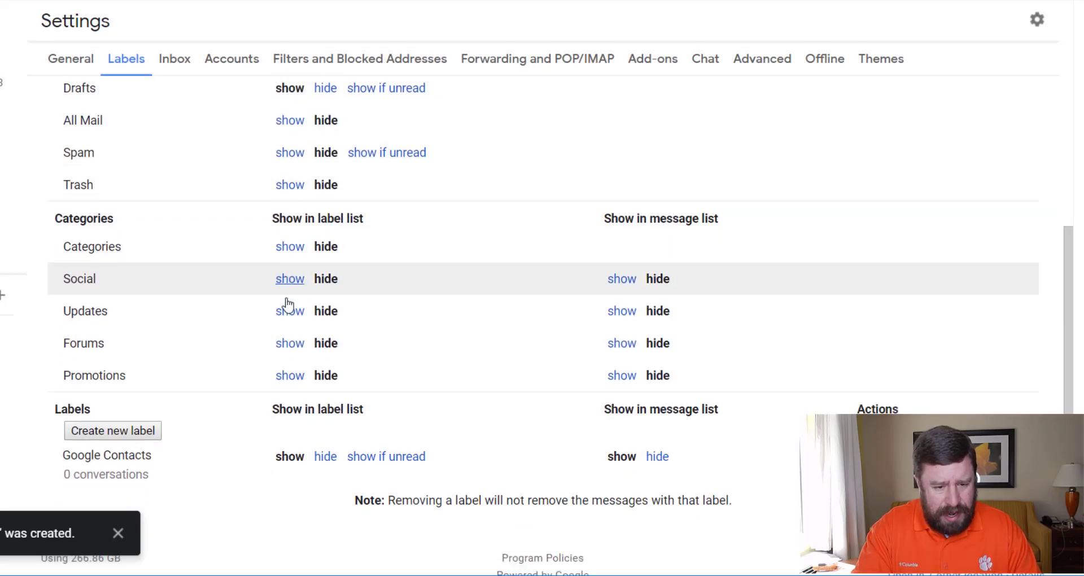
{"action": "scroll", "coordinate": [288, 305], "scroll_direction": "down", "scroll_amount": 1}
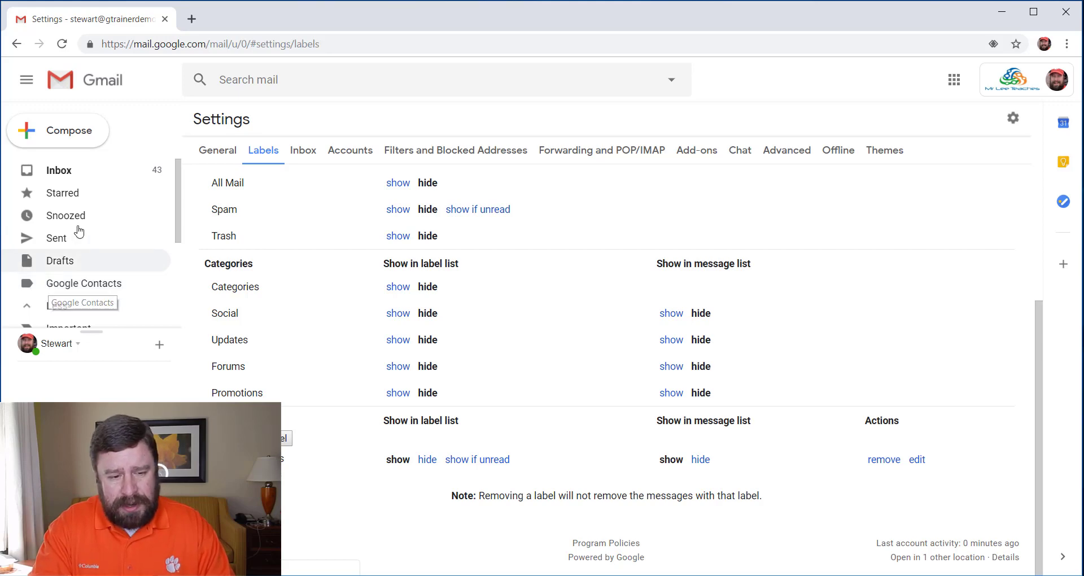
- Move the two Google content transfer messages from the inbox to the Google Contacts label
{"action": "left_click", "coordinate": [64, 172]}
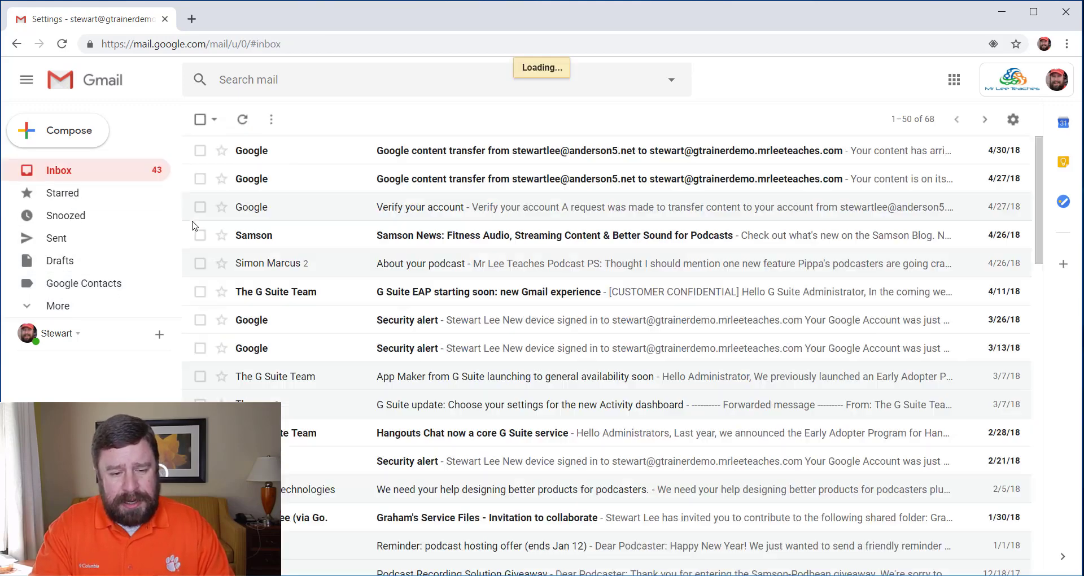
{"action": "left_click_drag", "start_coordinate": [272, 153], "coordinate": [88, 283]}
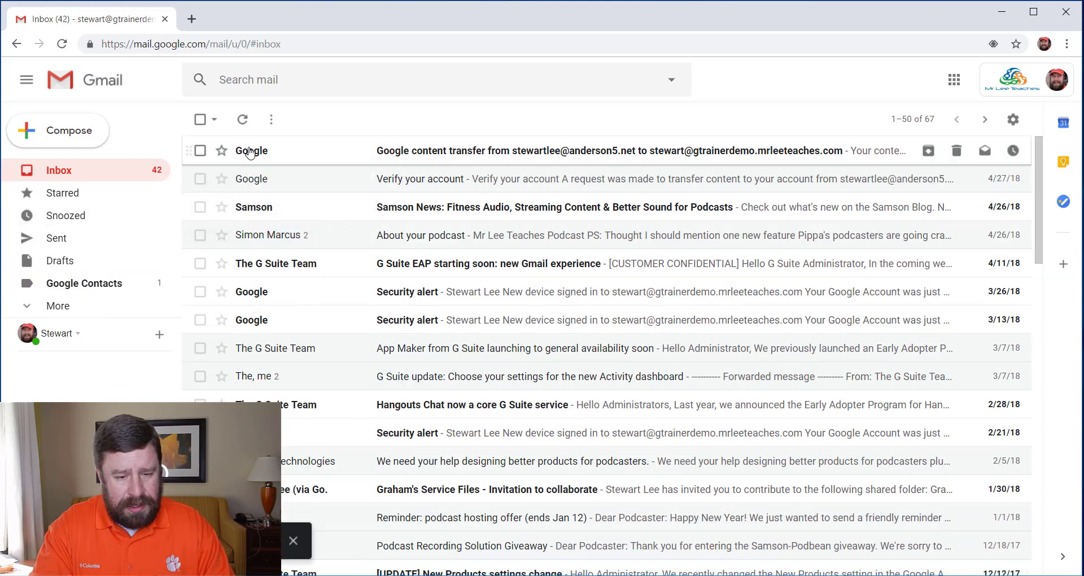
{"action": "left_click_drag", "start_coordinate": [249, 152], "coordinate": [98, 285]}
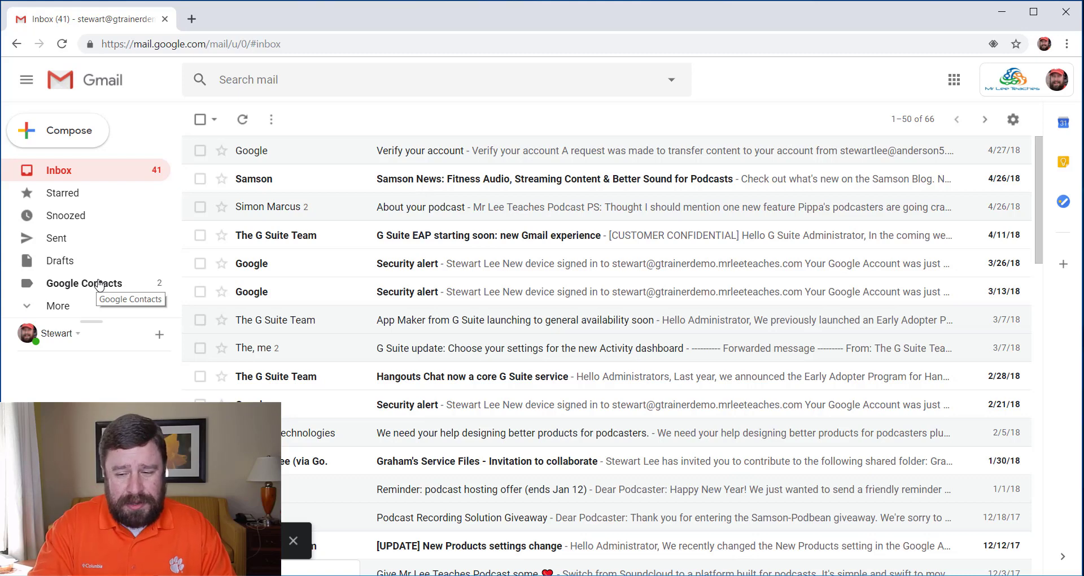
- Open Google's Security alert message dated 3/26/18 from the inbox and copy the sender's email address
{"action": "left_click", "coordinate": [377, 263]}
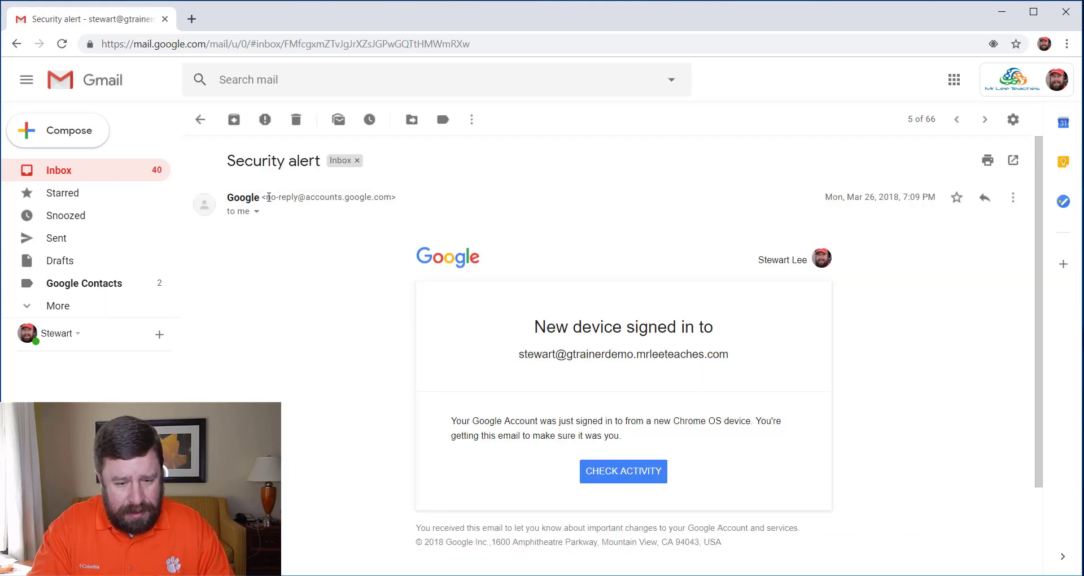
{"action": "left_click_drag", "start_coordinate": [267, 197], "coordinate": [391, 197]}
{"action": "key", "text": "ctrl+c"}
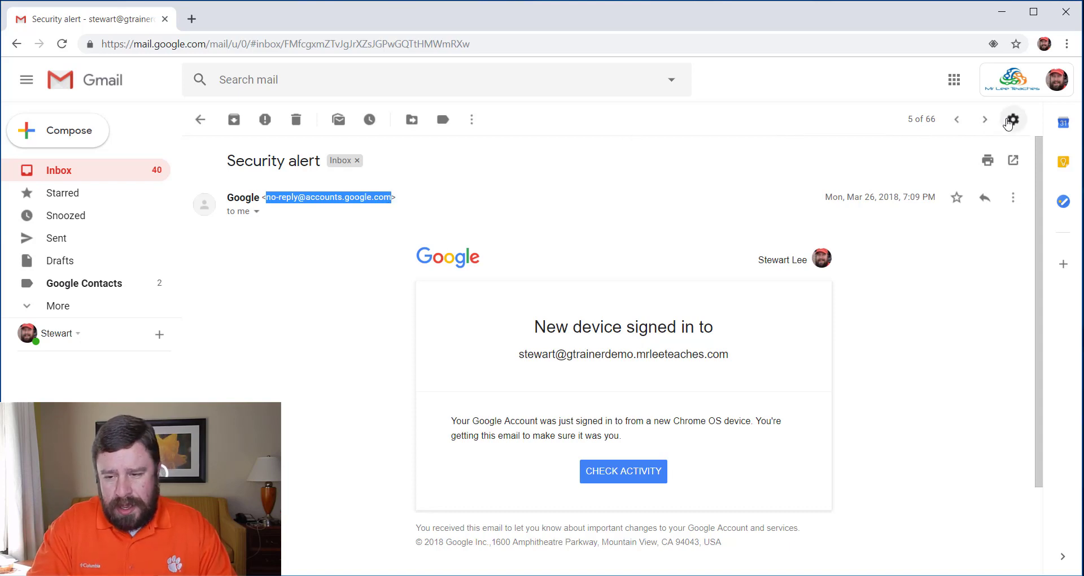
- Start a new filter in the Filters and Blocked Addresses settings with the copied sender address as From, and continue to its actions
{"action": "left_click", "coordinate": [1013, 120]}
{"action": "left_click", "coordinate": [944, 205]}
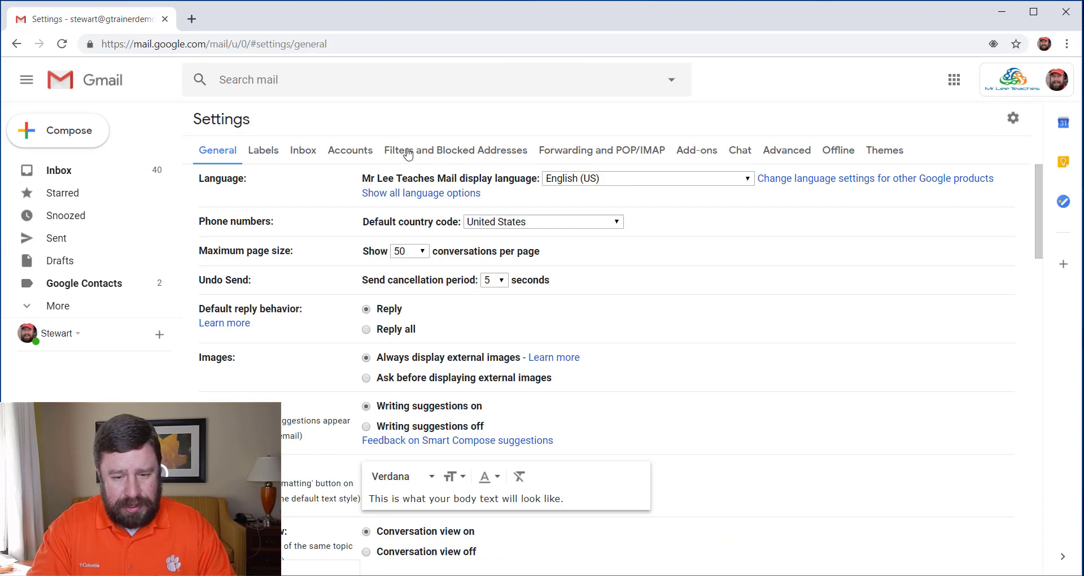
{"action": "left_click", "coordinate": [408, 155]}
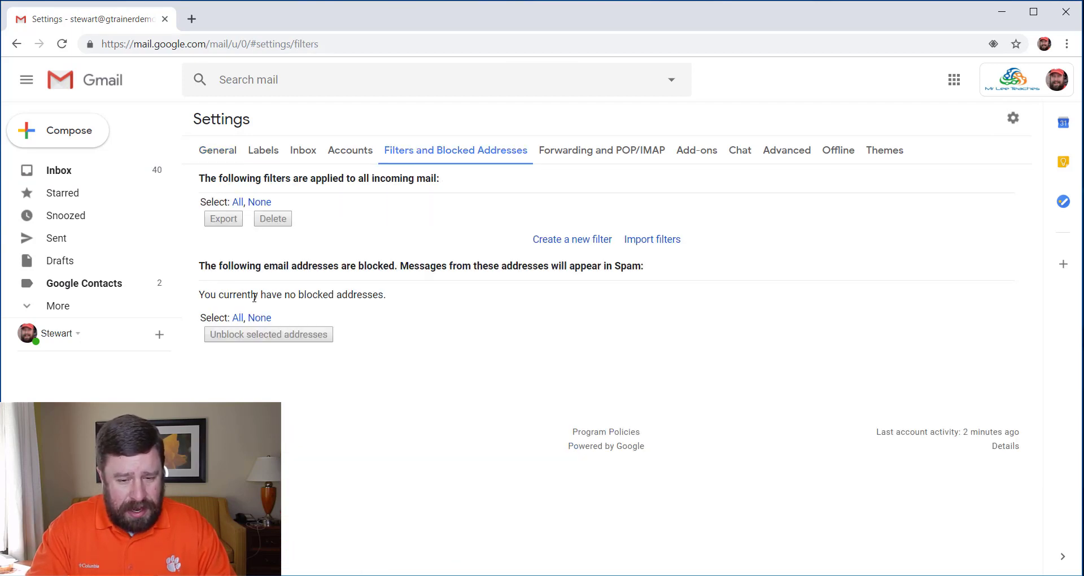
{"action": "left_click", "coordinate": [547, 240]}
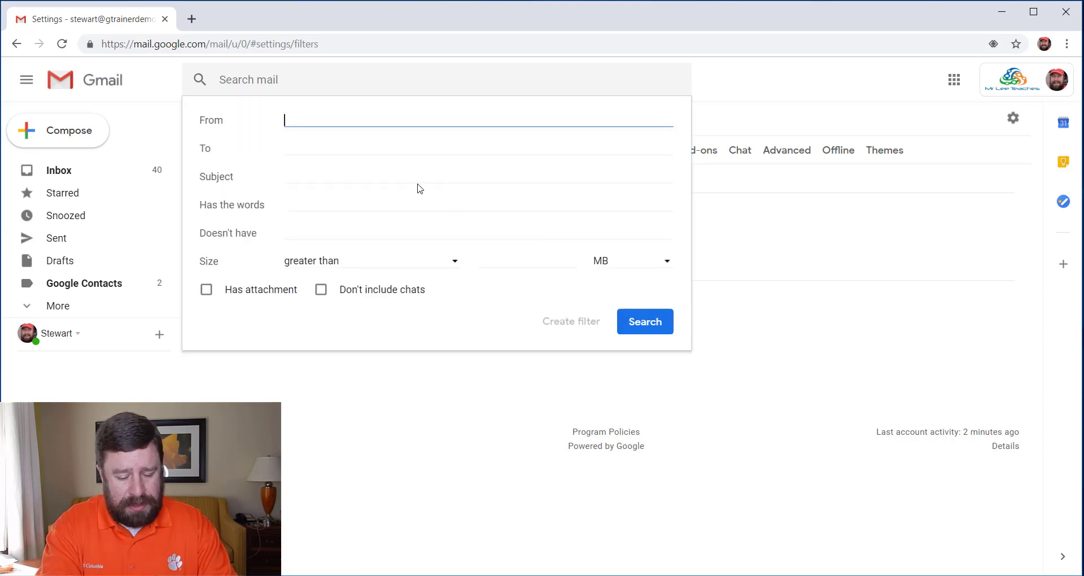
{"action": "key", "text": "ctrl+v"}
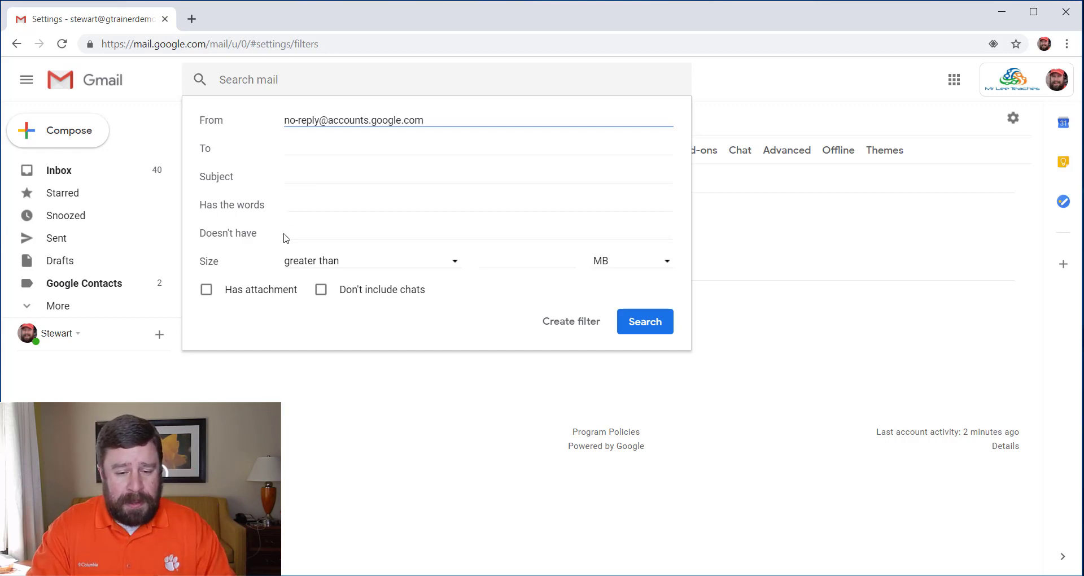
{"action": "left_click", "coordinate": [326, 264]}
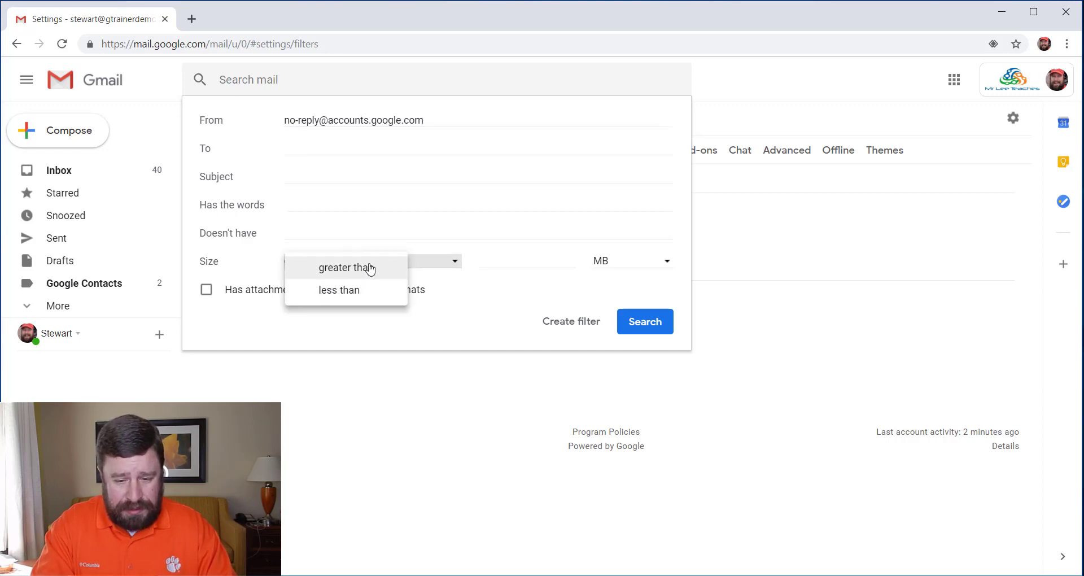
{"action": "left_click", "coordinate": [425, 267]}
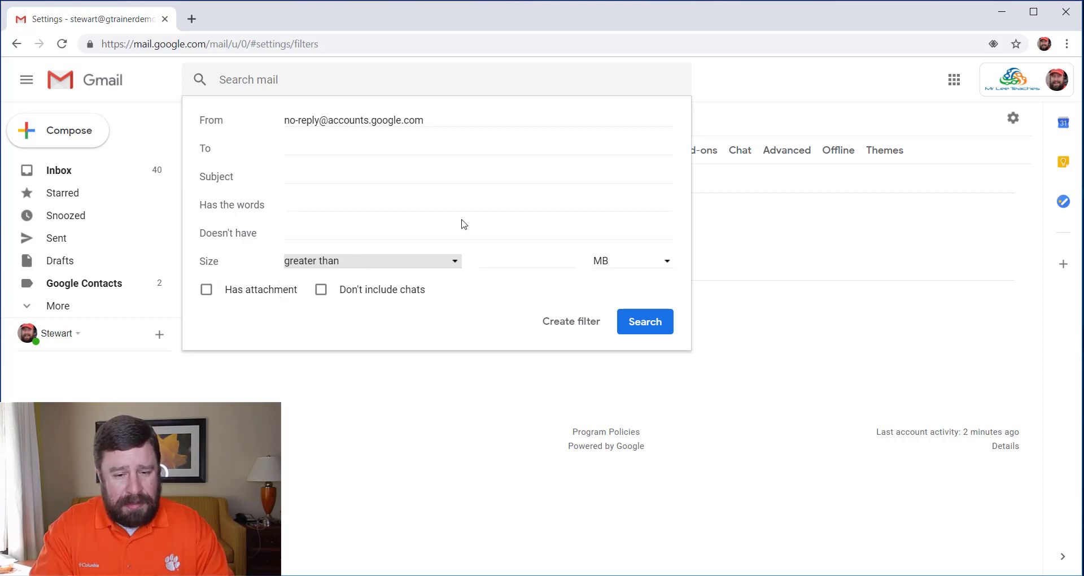
{"action": "left_click", "coordinate": [571, 321]}
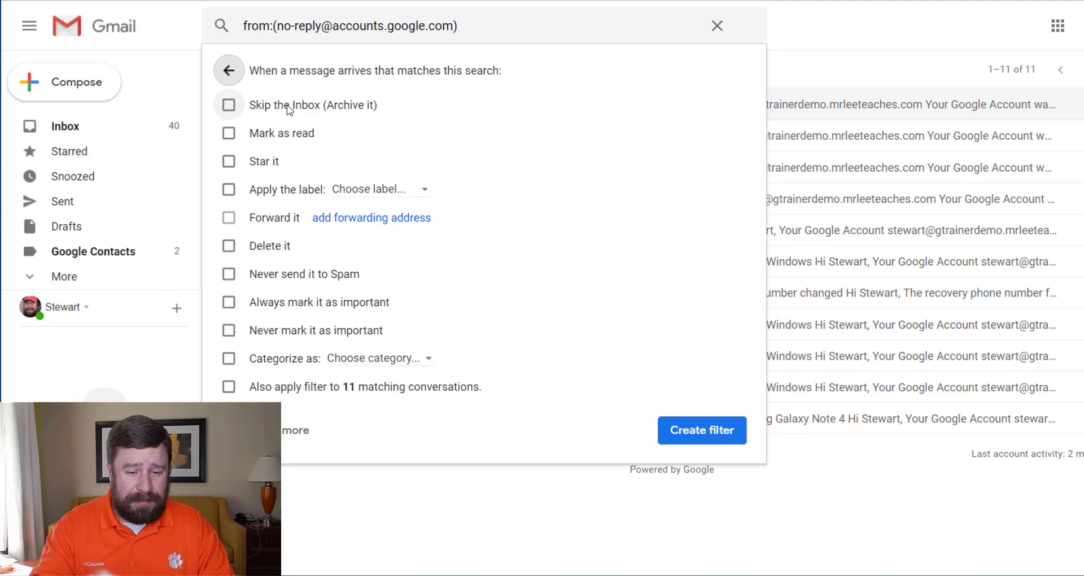
- Create the filter so it marks messages as read, applies the Google Contacts label and also covers existing matching conversations
{"action": "left_click", "coordinate": [229, 133]}
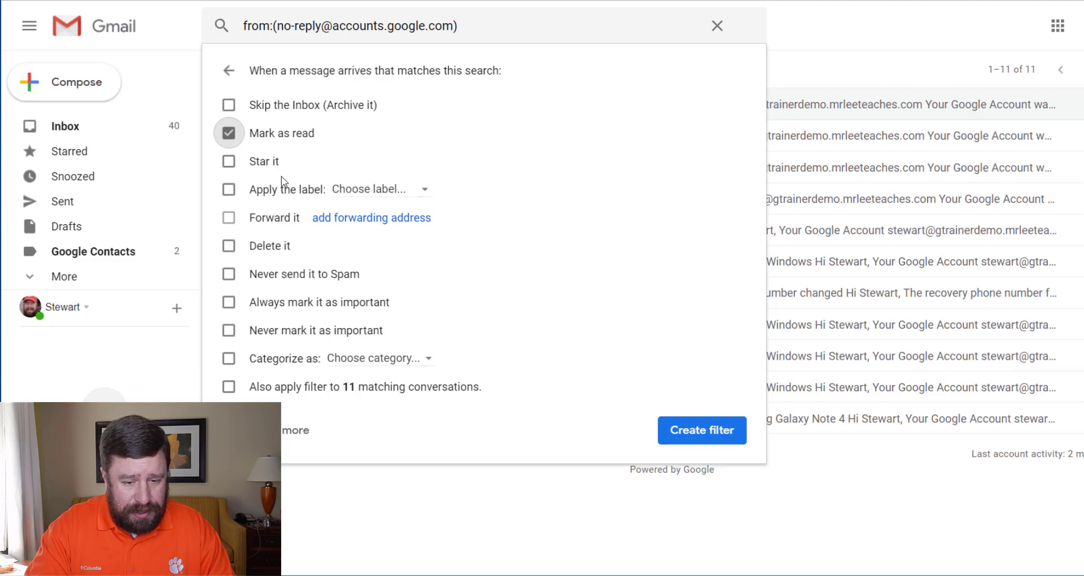
{"action": "left_click", "coordinate": [229, 189]}
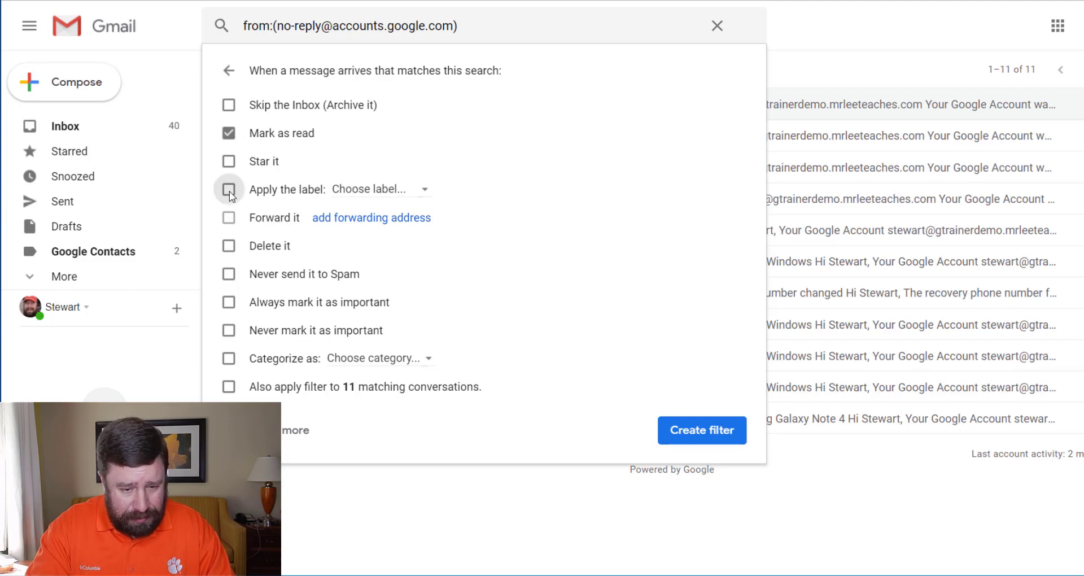
{"action": "left_click", "coordinate": [364, 195]}
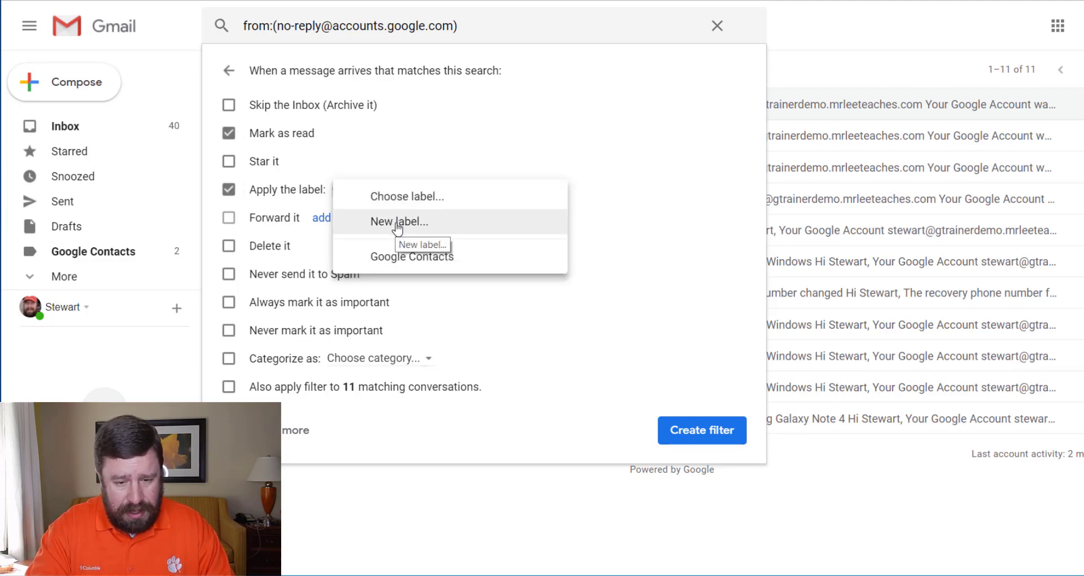
{"action": "left_click", "coordinate": [399, 258]}
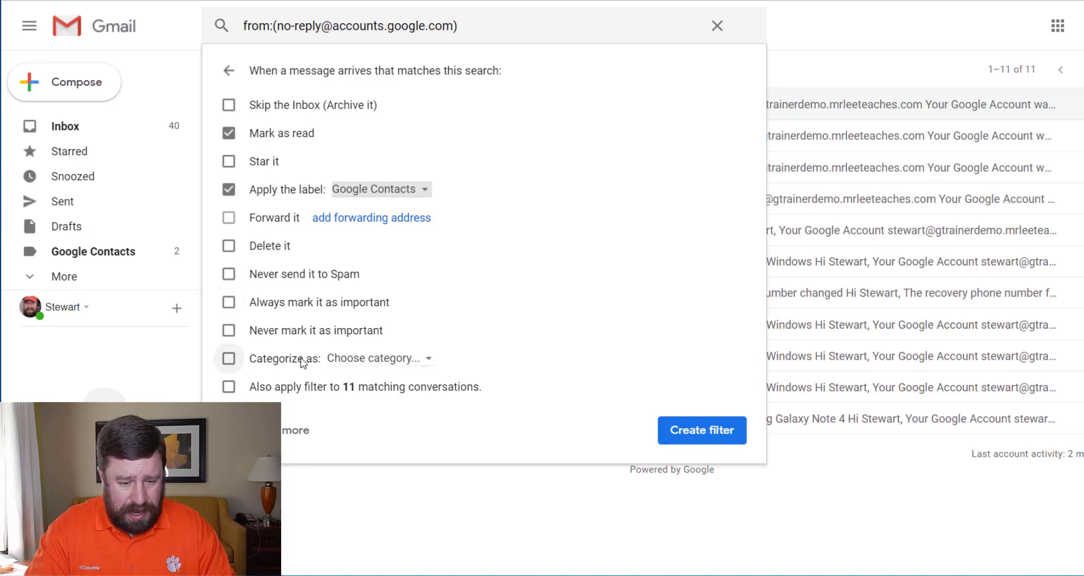
{"action": "left_click", "coordinate": [346, 363]}
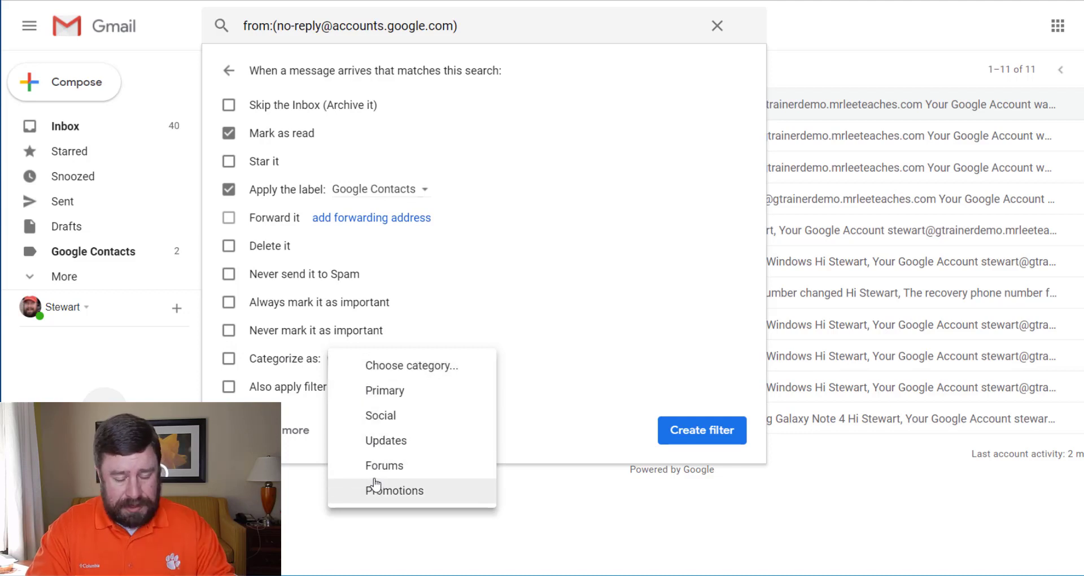
{"action": "left_click", "coordinate": [272, 354]}
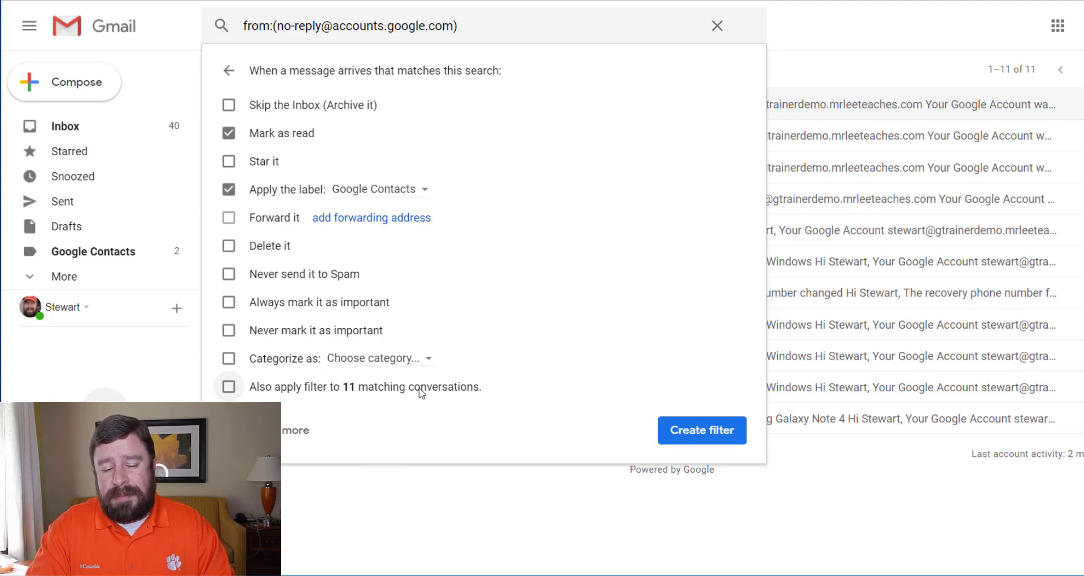
{"action": "left_click", "coordinate": [228, 387]}
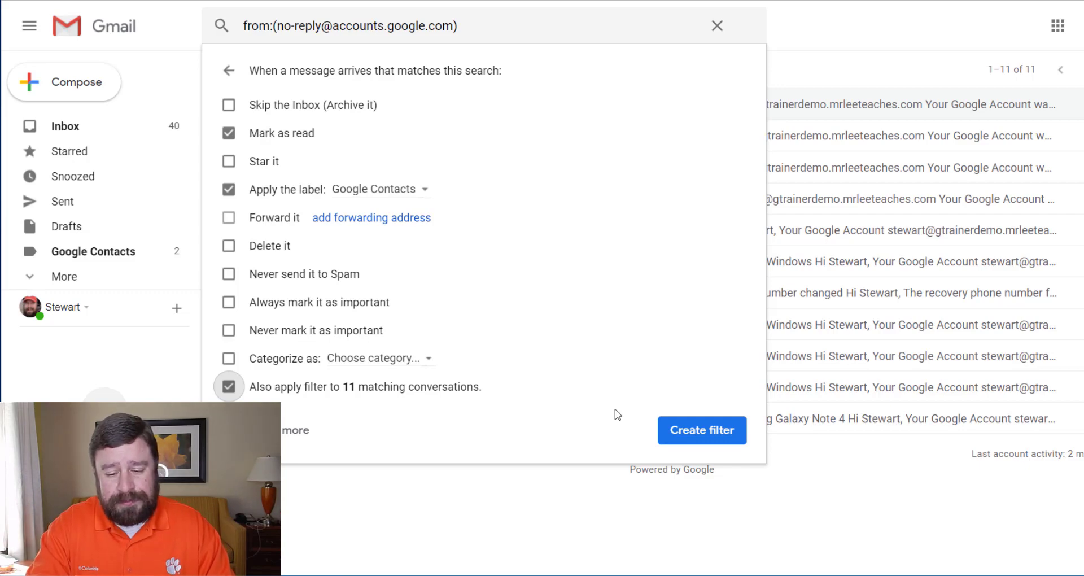
{"action": "left_click", "coordinate": [672, 435]}
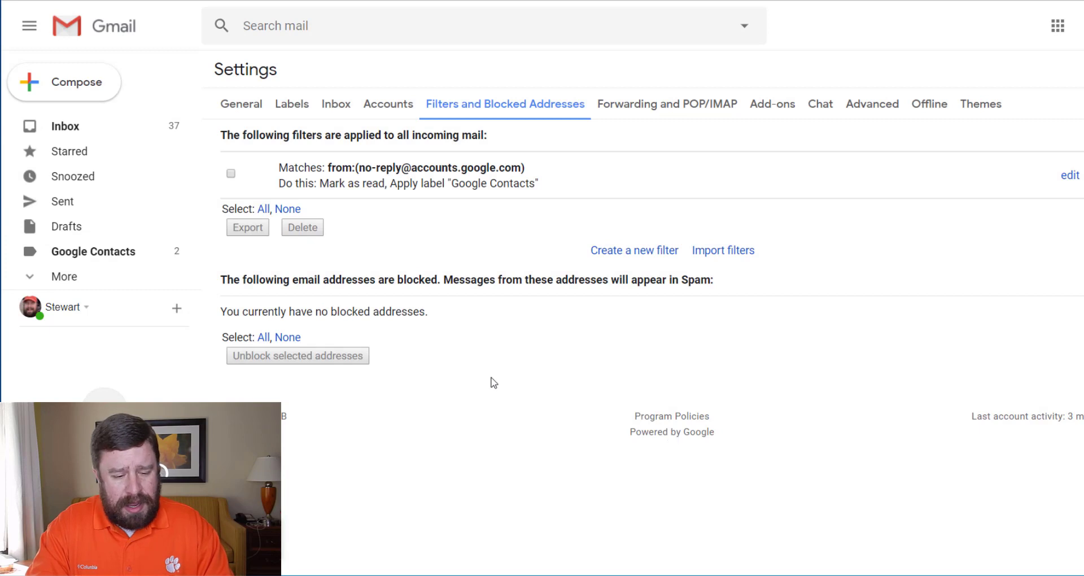
- Check the messages under the Google Contacts label and move the Verify your account message from the inbox to that label
{"action": "left_click", "coordinate": [99, 262]}
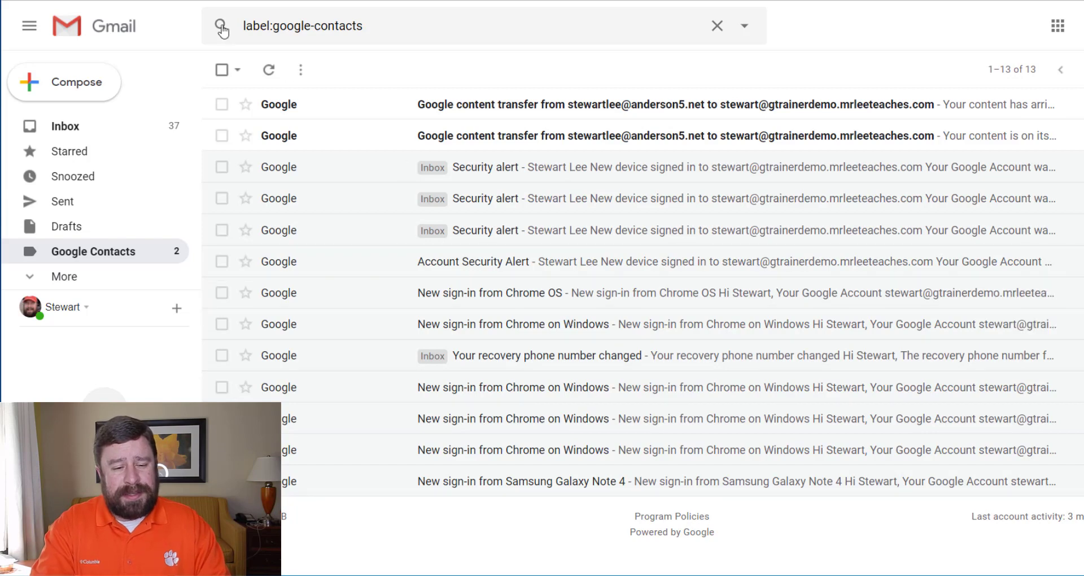
{"action": "left_click", "coordinate": [82, 128]}
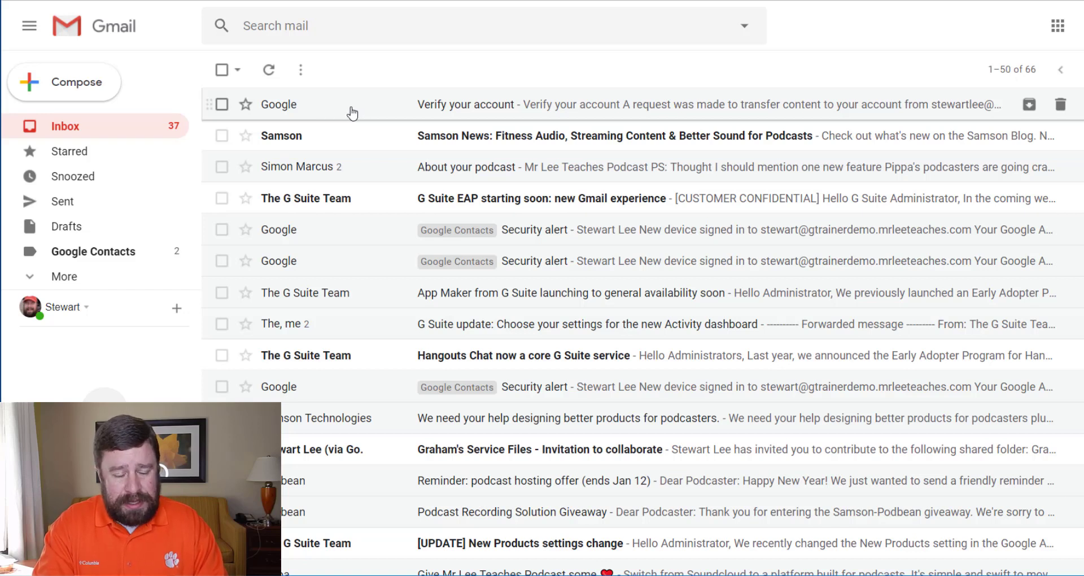
{"action": "left_click_drag", "start_coordinate": [353, 113], "coordinate": [94, 250]}
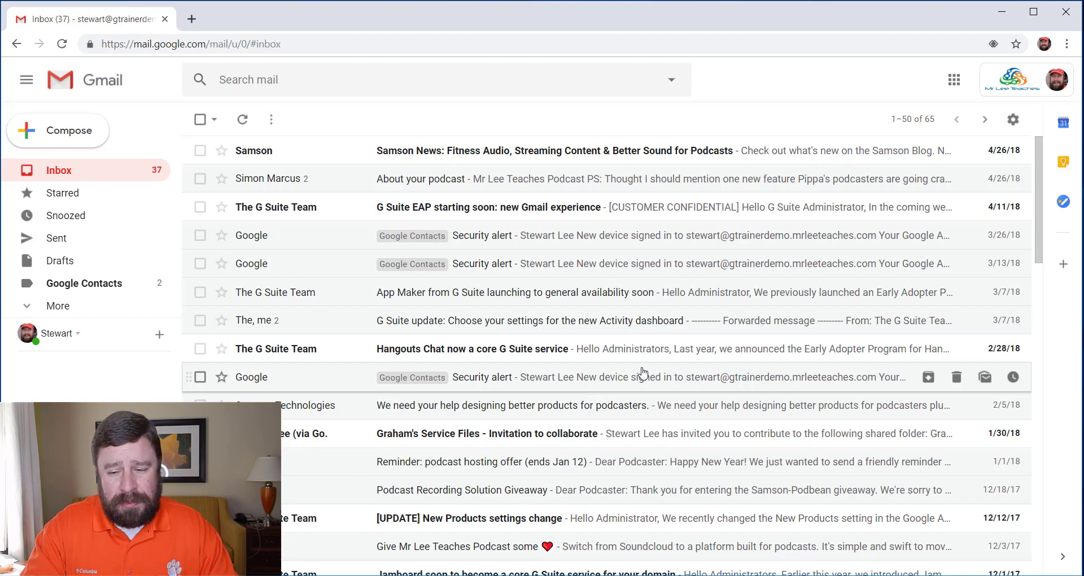
{"action": "left_click", "coordinate": [1015, 122]}
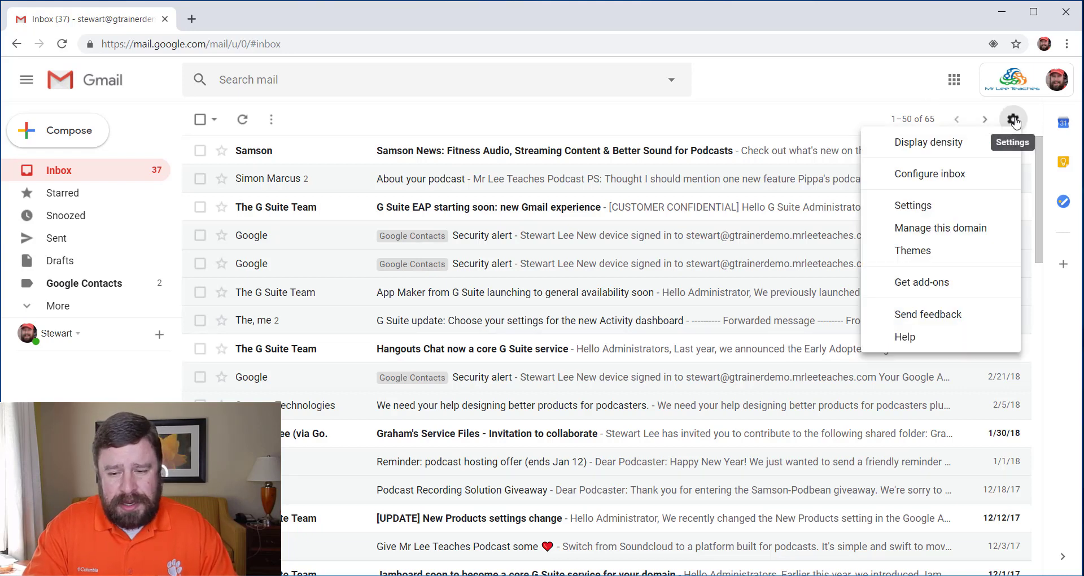
{"action": "left_click", "coordinate": [1012, 124]}
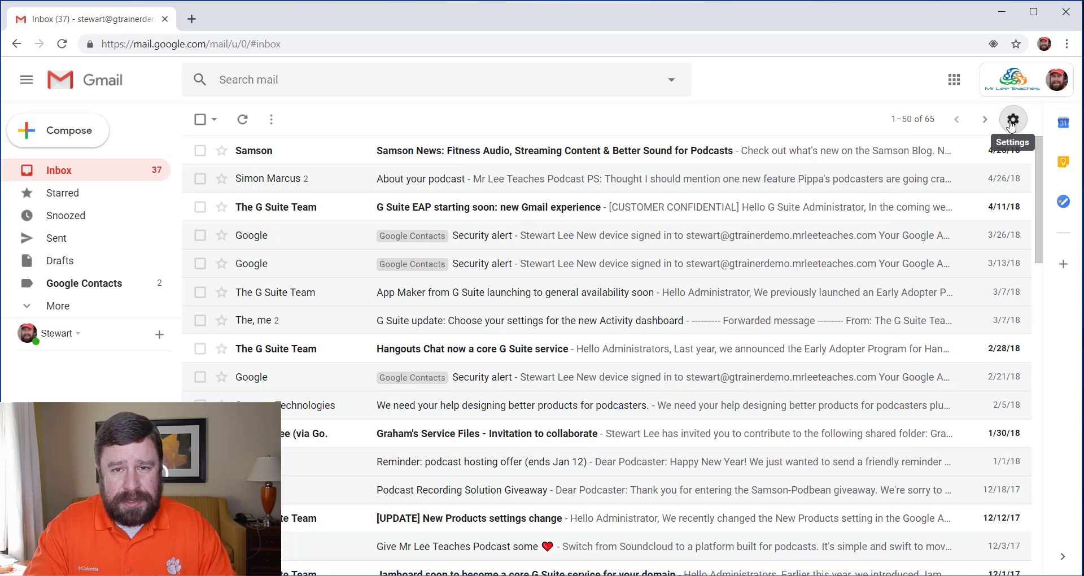
- Enable the Social, Promotions, Updates and Forums inbox tabs alongside Primary, with starred messages included in Primary, and save
{"action": "left_click", "coordinate": [1012, 125]}
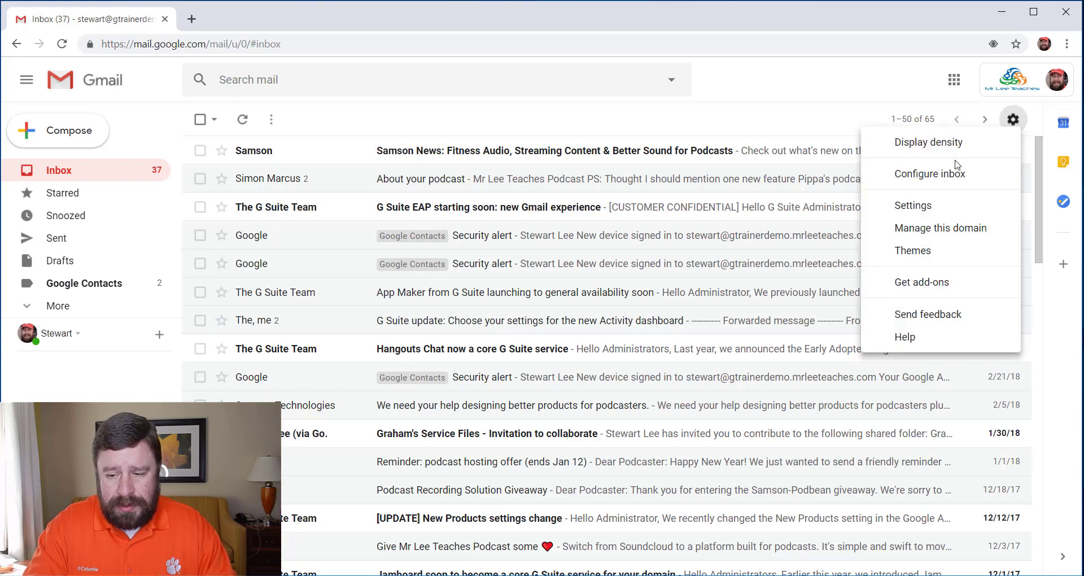
{"action": "left_click", "coordinate": [936, 185]}
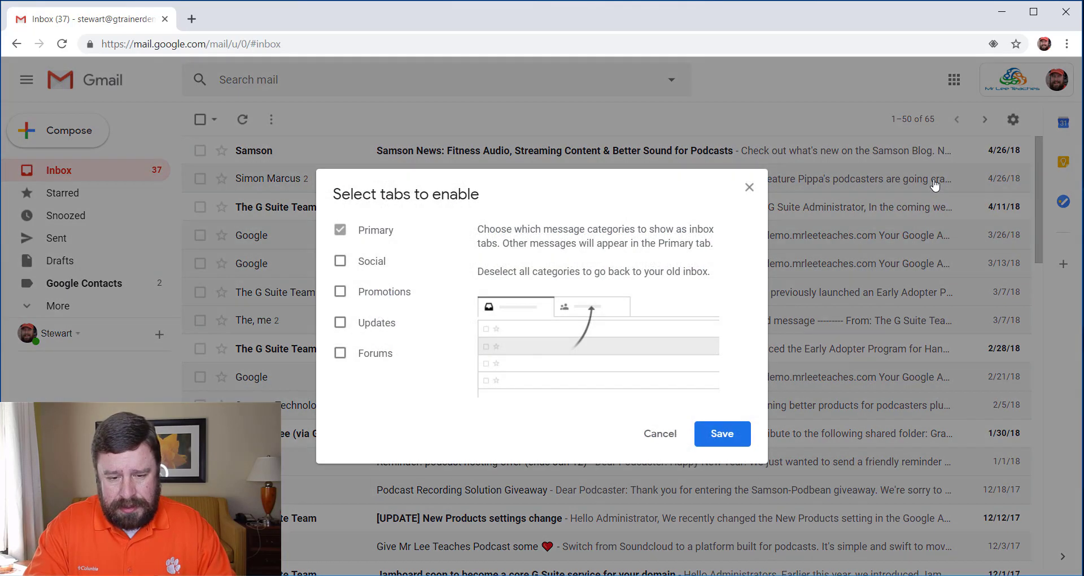
{"action": "mouse_move", "coordinate": [384, 240]}
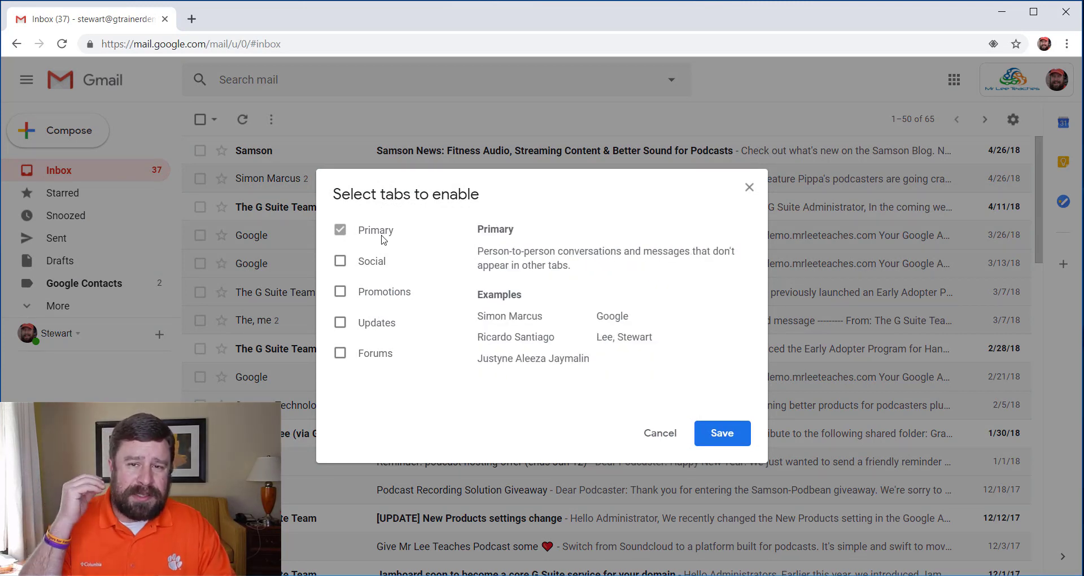
{"action": "left_click", "coordinate": [343, 262]}
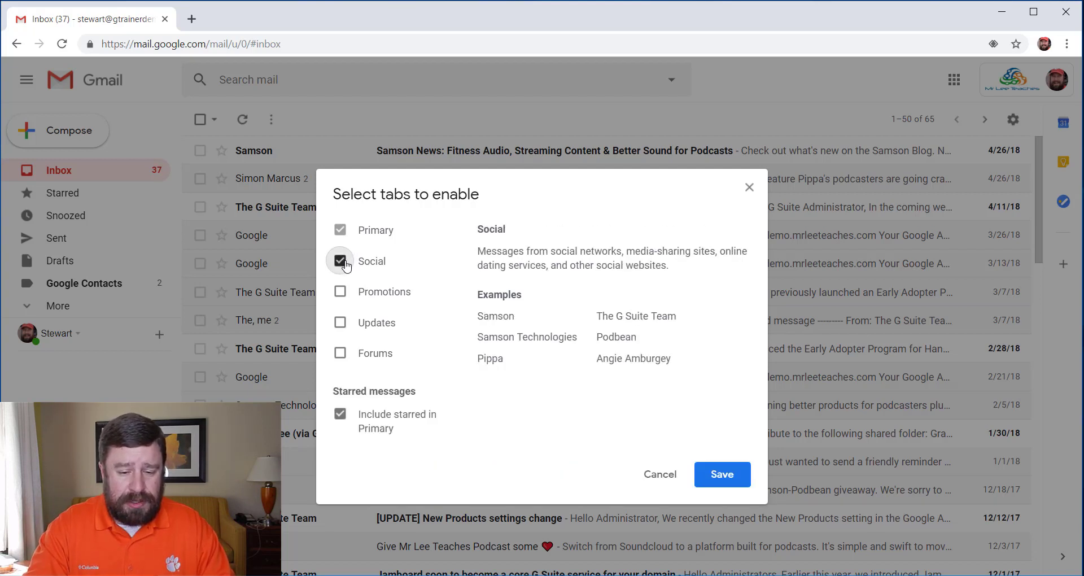
{"action": "left_click", "coordinate": [341, 292]}
{"action": "left_click", "coordinate": [341, 323]}
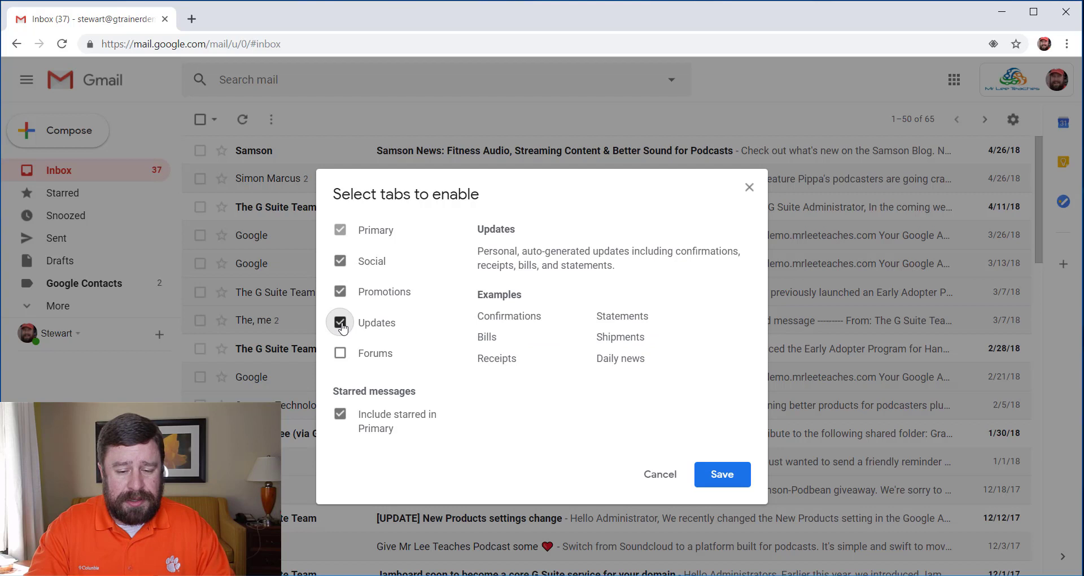
{"action": "left_click", "coordinate": [340, 355]}
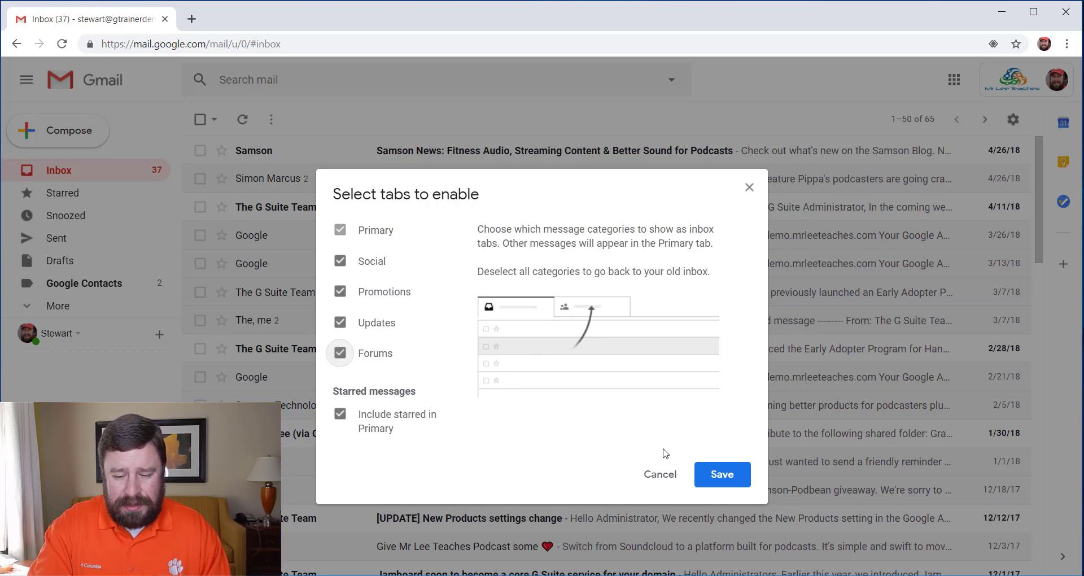
{"action": "left_click", "coordinate": [720, 474]}
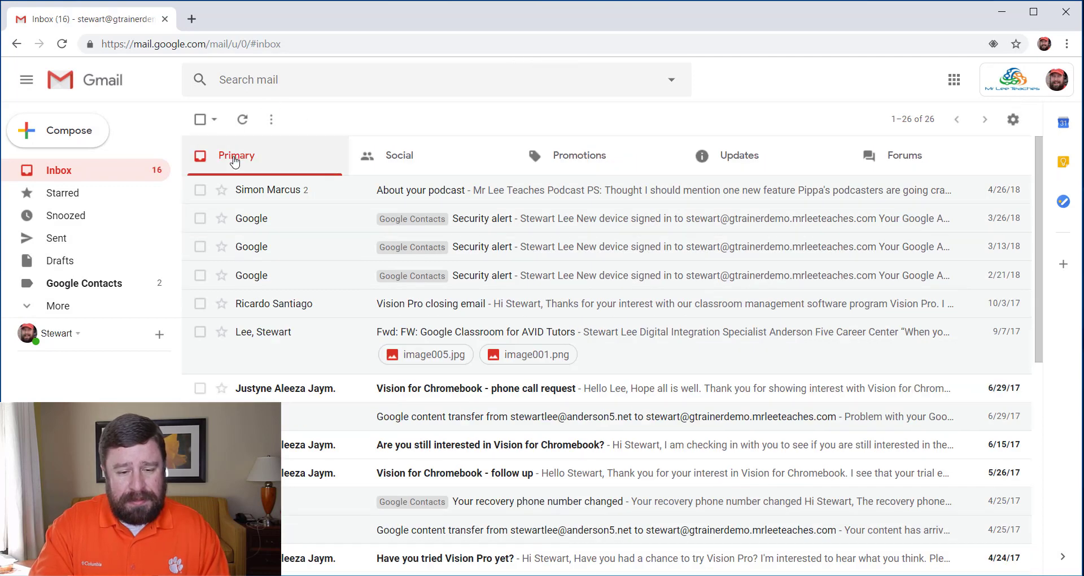
- Look through the messages in the Social, Promotions, Updates and Forums inbox tabs and return to the Primary tab
{"action": "left_click", "coordinate": [386, 161]}
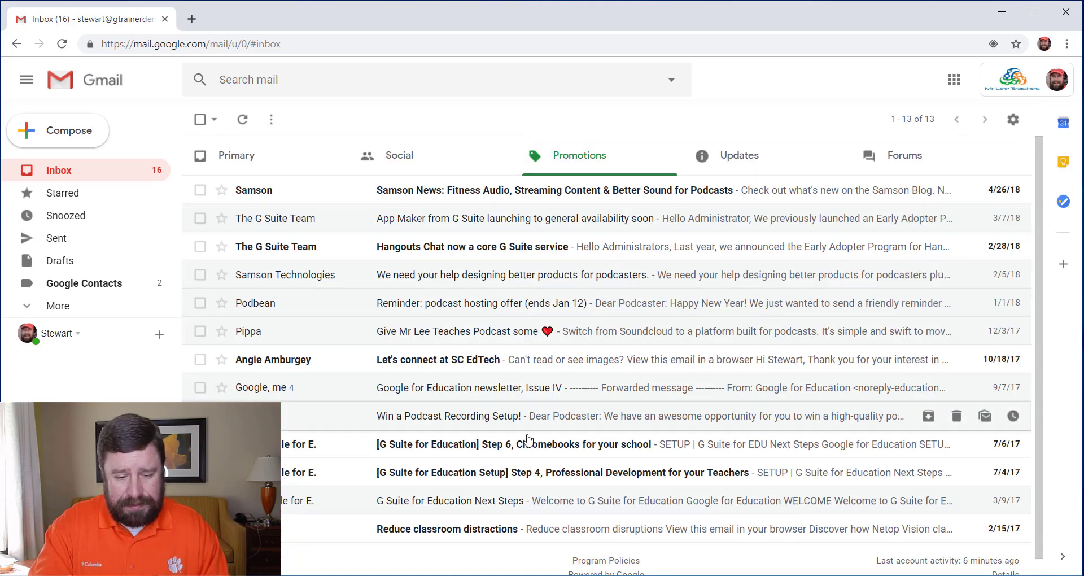
{"action": "left_click", "coordinate": [752, 169]}
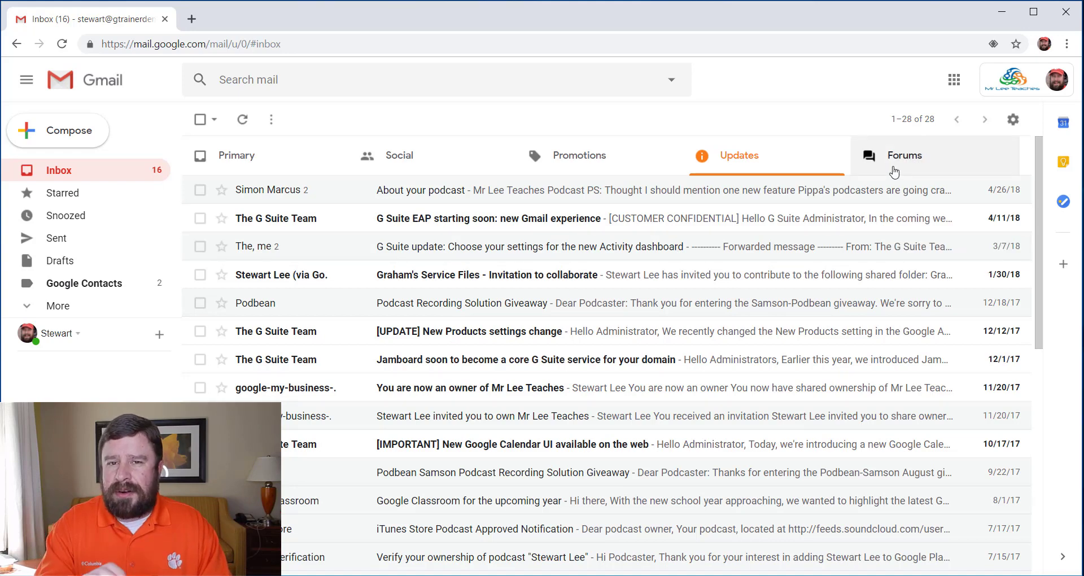
{"action": "left_click", "coordinate": [894, 171]}
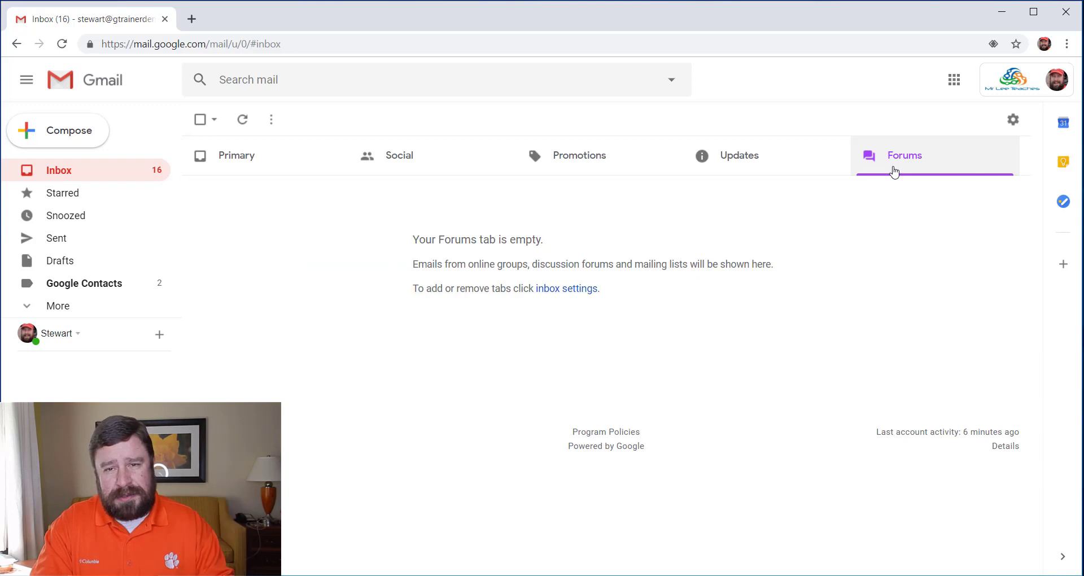
{"action": "left_click", "coordinate": [436, 165]}
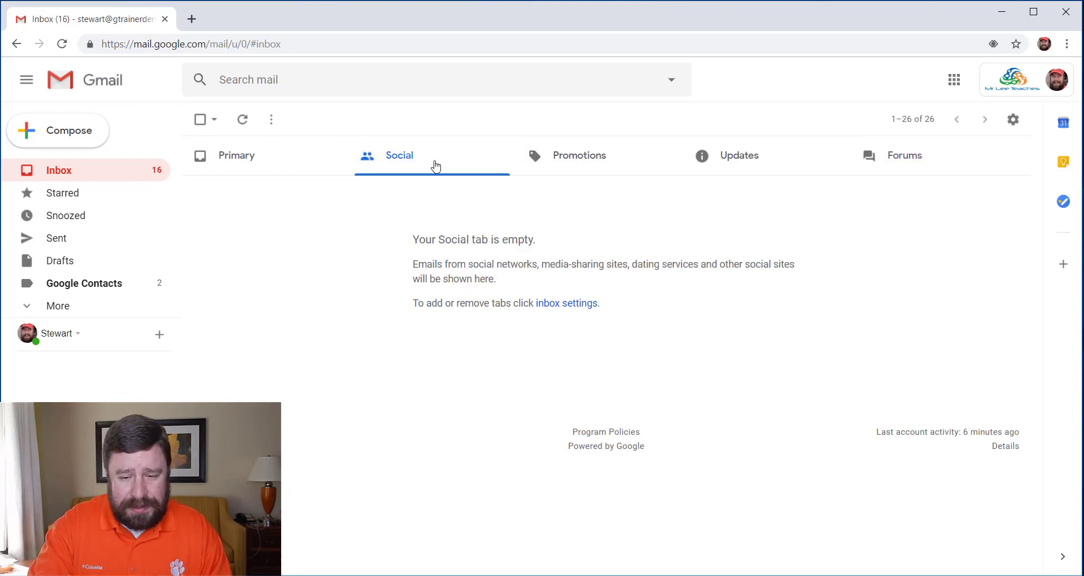
{"action": "left_click", "coordinate": [588, 168]}
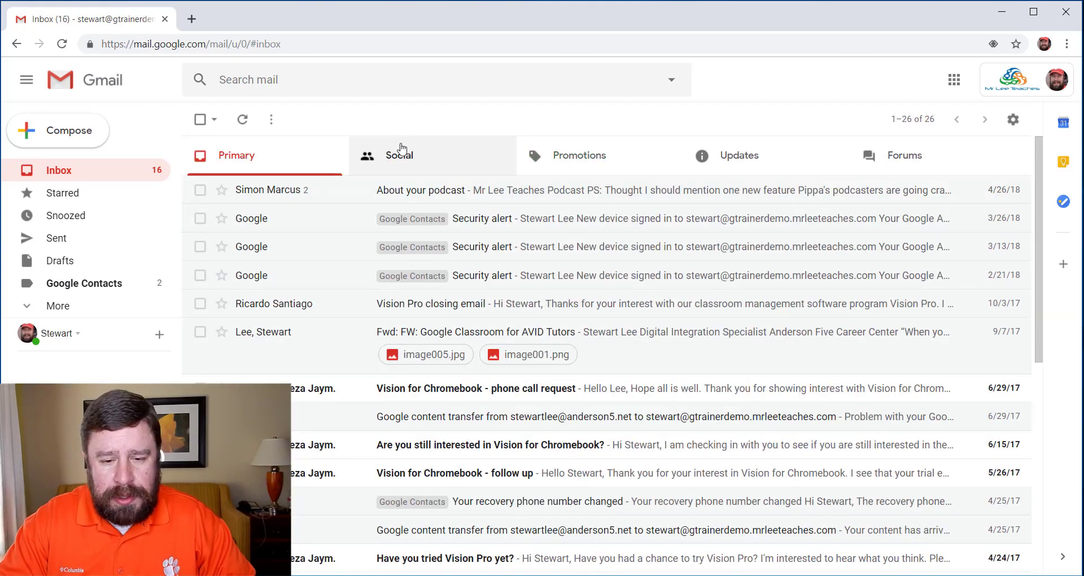
{"action": "left_click", "coordinate": [394, 155]}
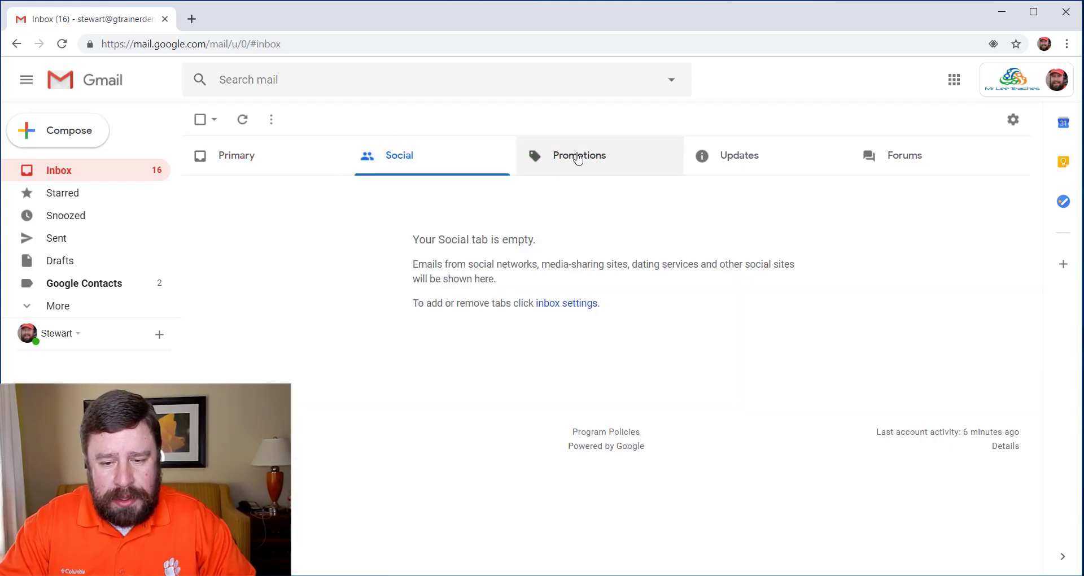
{"action": "left_click", "coordinate": [578, 159]}
{"action": "left_click", "coordinate": [271, 166]}
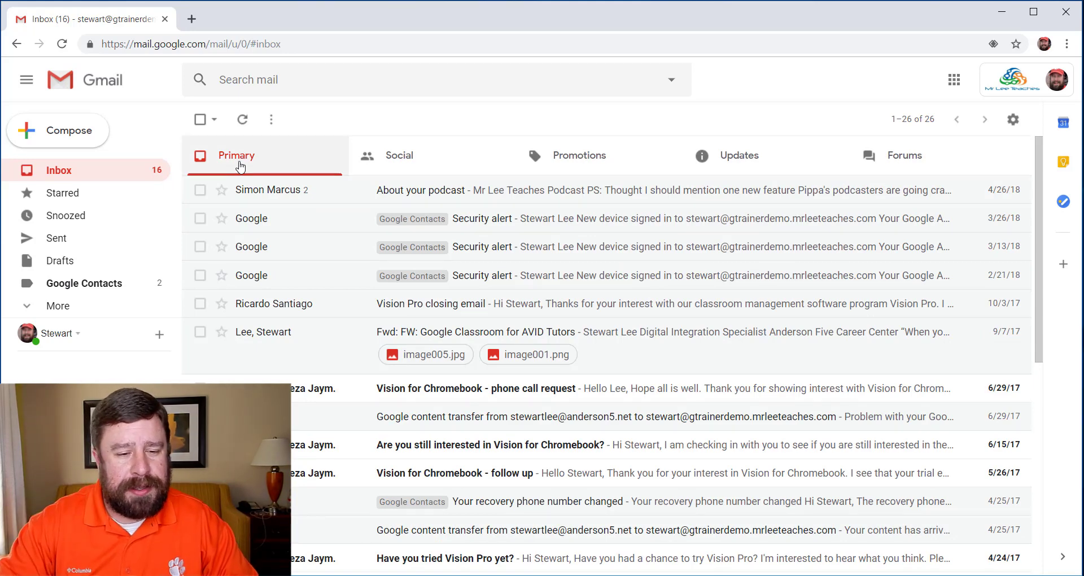
- Start a new message, and search the web in a new browser tab for "email dictation chrome extension"
{"action": "left_click", "coordinate": [82, 142]}
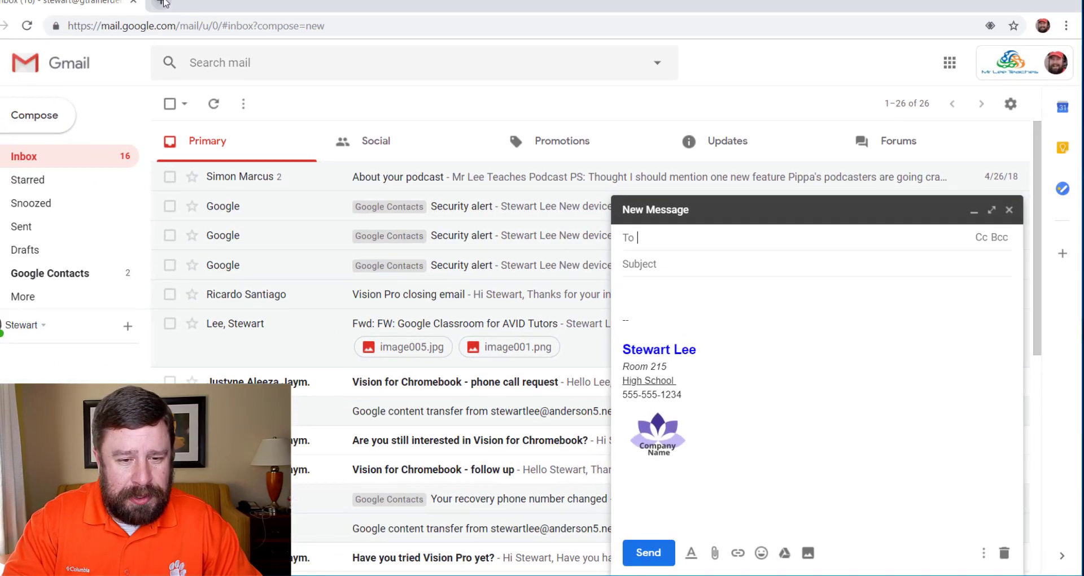
{"action": "key", "text": "ctrl+t"}
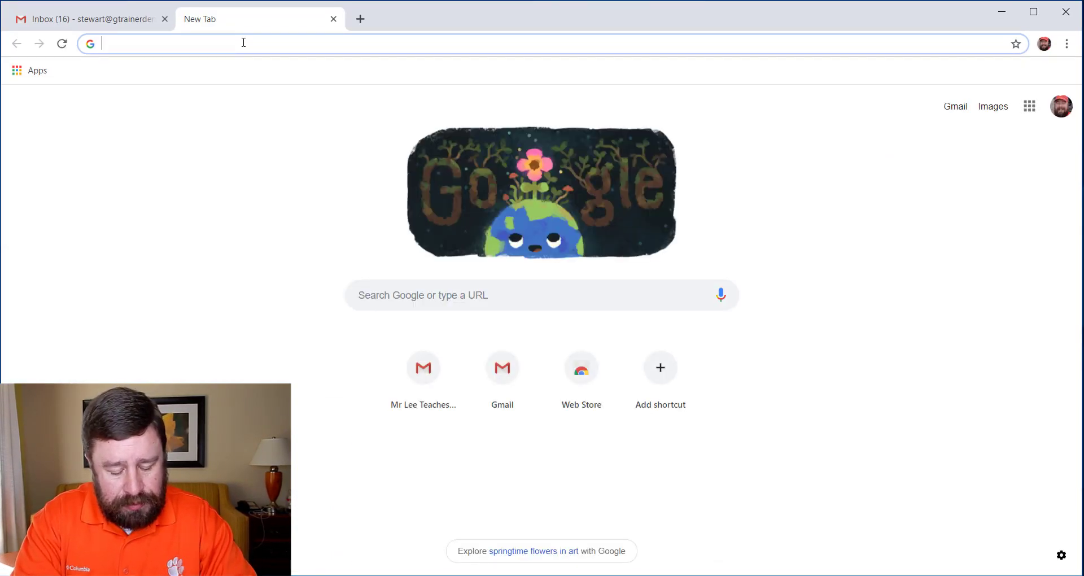
{"action": "type", "text": "email dic"}
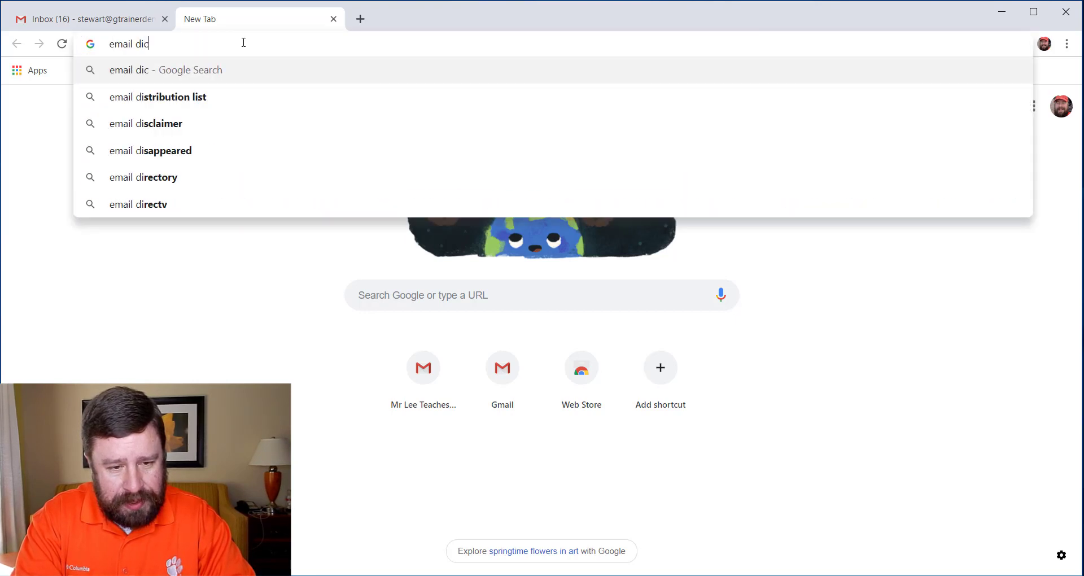
{"action": "type", "text": "tation chrome"}
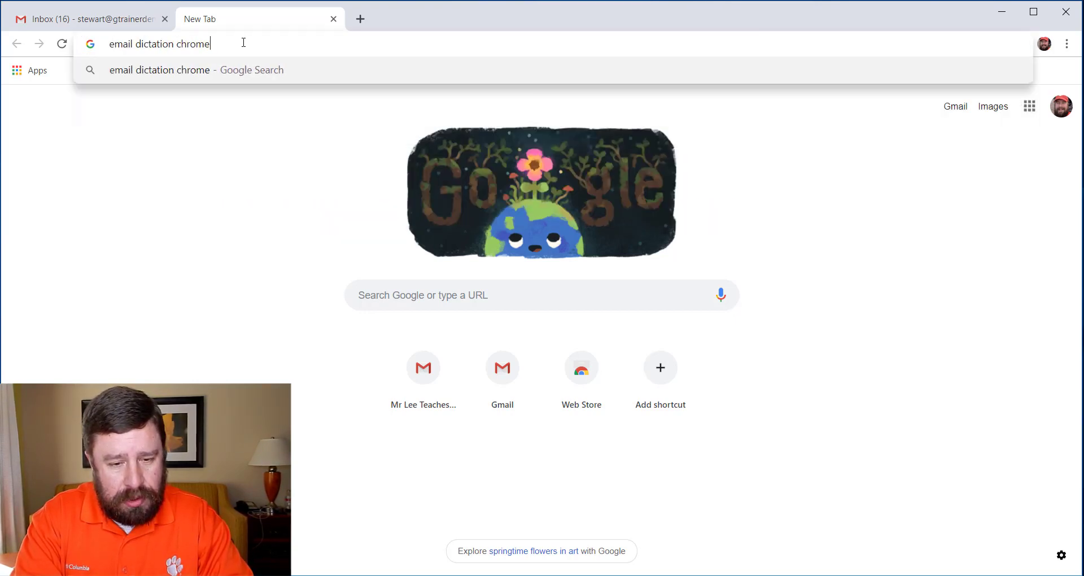
{"action": "type", "text": " extension"}
{"action": "key", "text": "Return"}
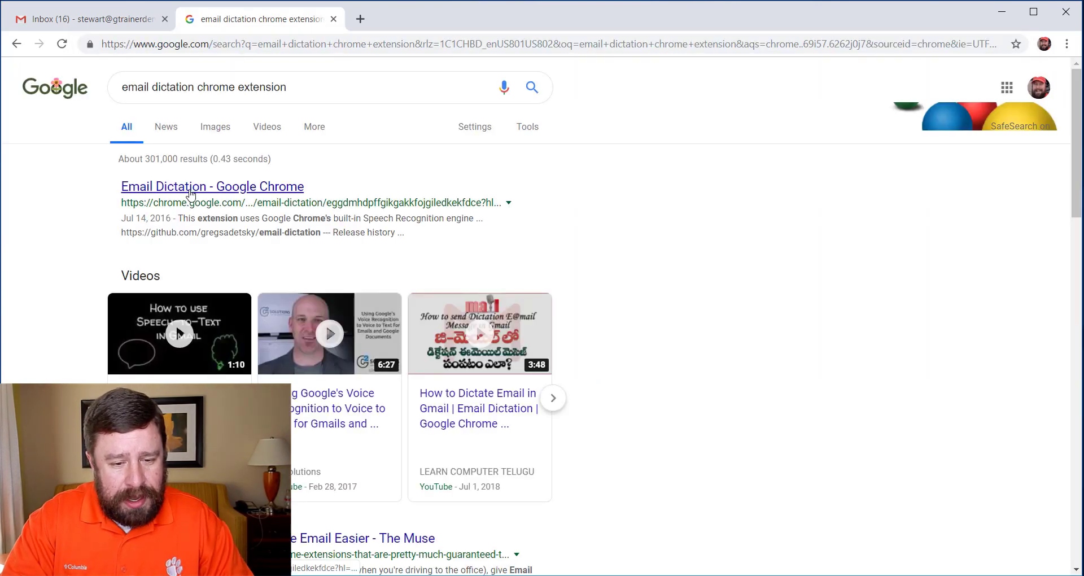
- Open the Email Dictation page in the Chrome Web Store and add the extension to Chrome without turning on sync
{"action": "left_click", "coordinate": [191, 195]}
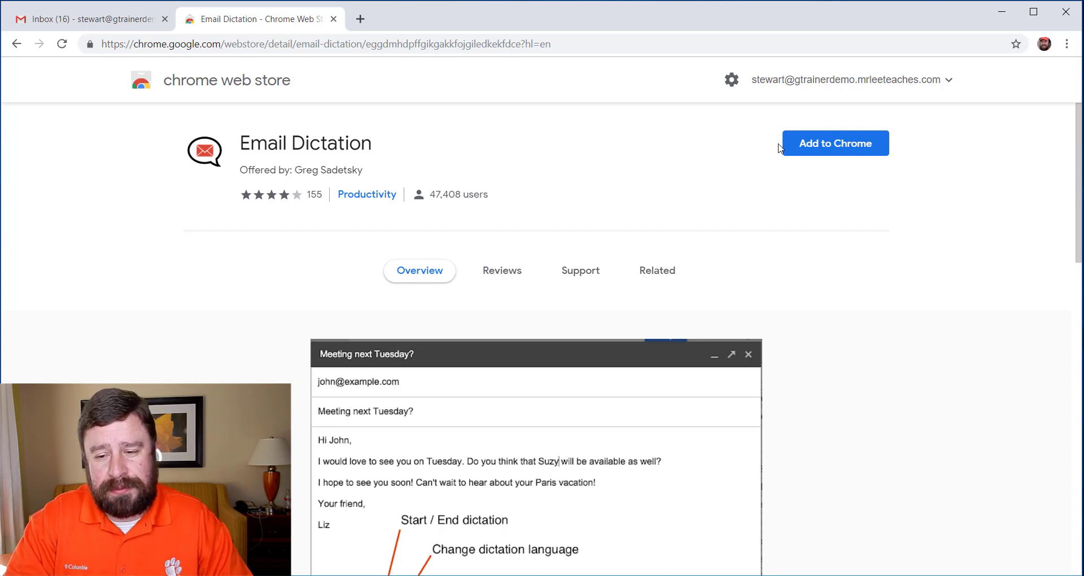
{"action": "left_click", "coordinate": [802, 148]}
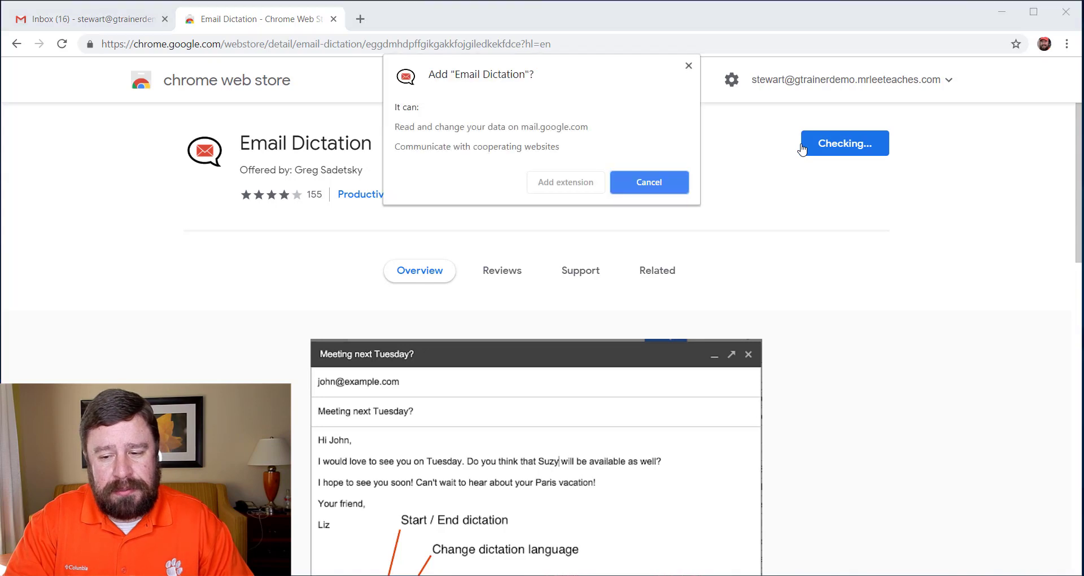
{"action": "left_click", "coordinate": [597, 186]}
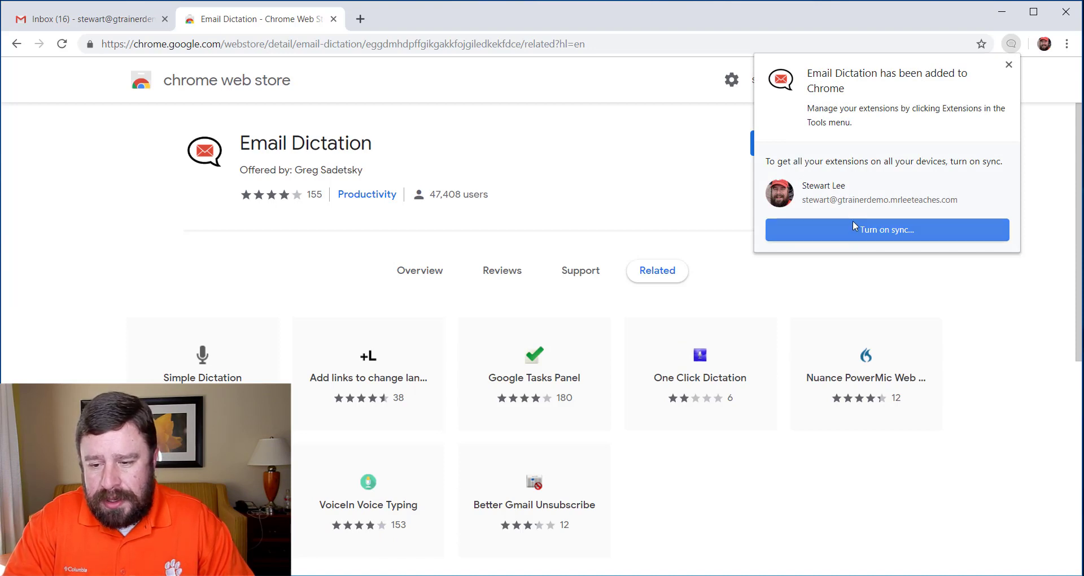
{"action": "left_click", "coordinate": [1010, 66]}
{"action": "right_click", "coordinate": [1011, 45]}
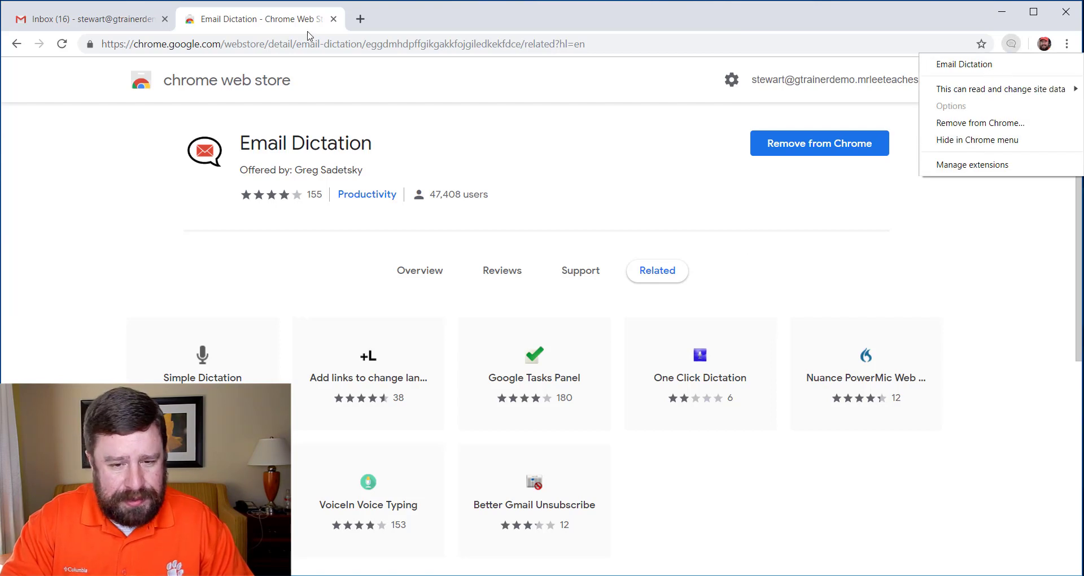
- Discard the empty message open in the Gmail tab, and start a new one after reloading the page
{"action": "left_click", "coordinate": [80, 23]}
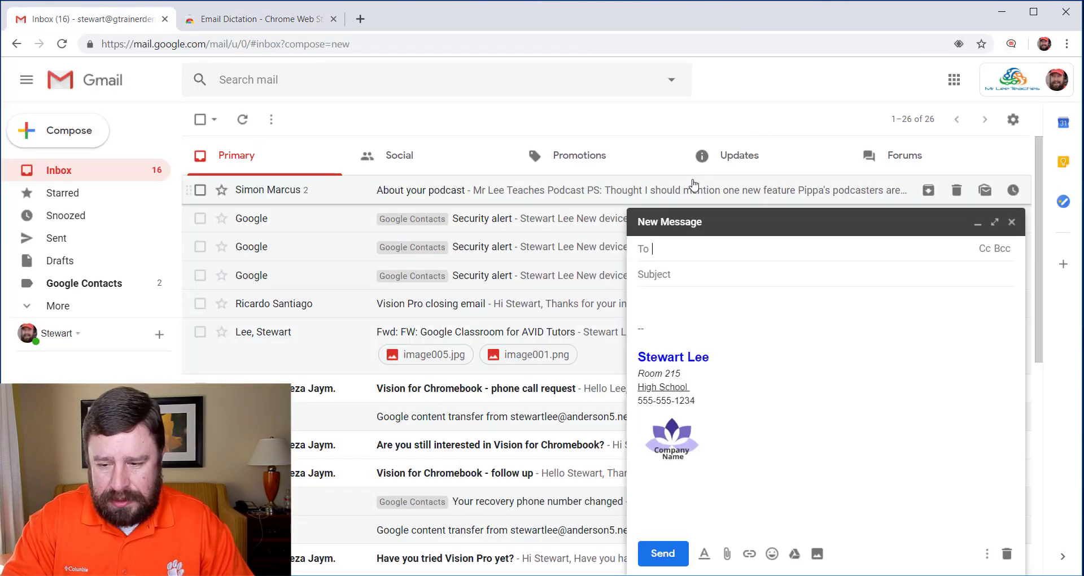
{"action": "left_click", "coordinate": [1007, 555]}
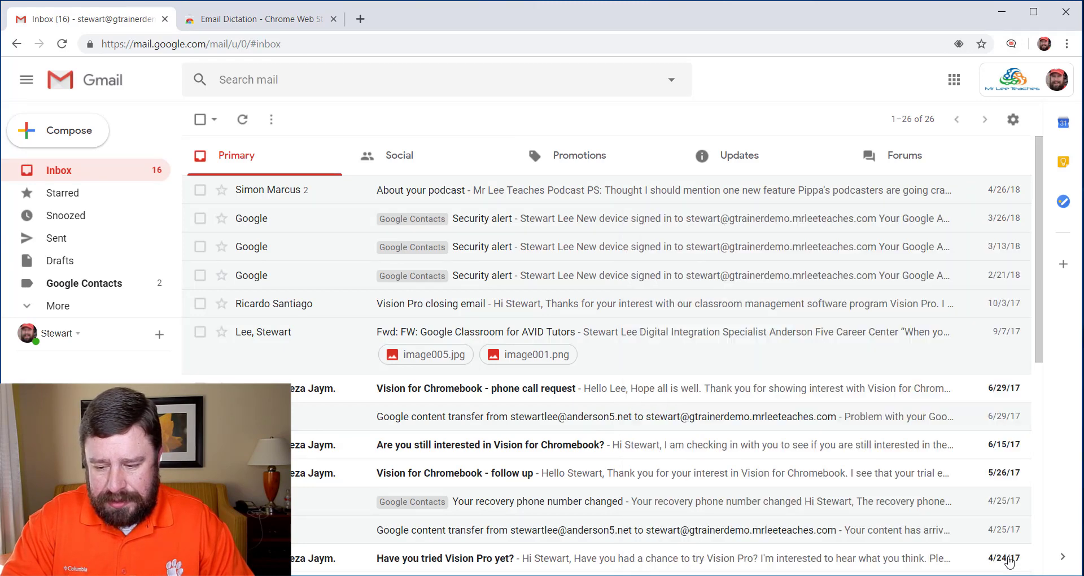
{"action": "left_click", "coordinate": [60, 44]}
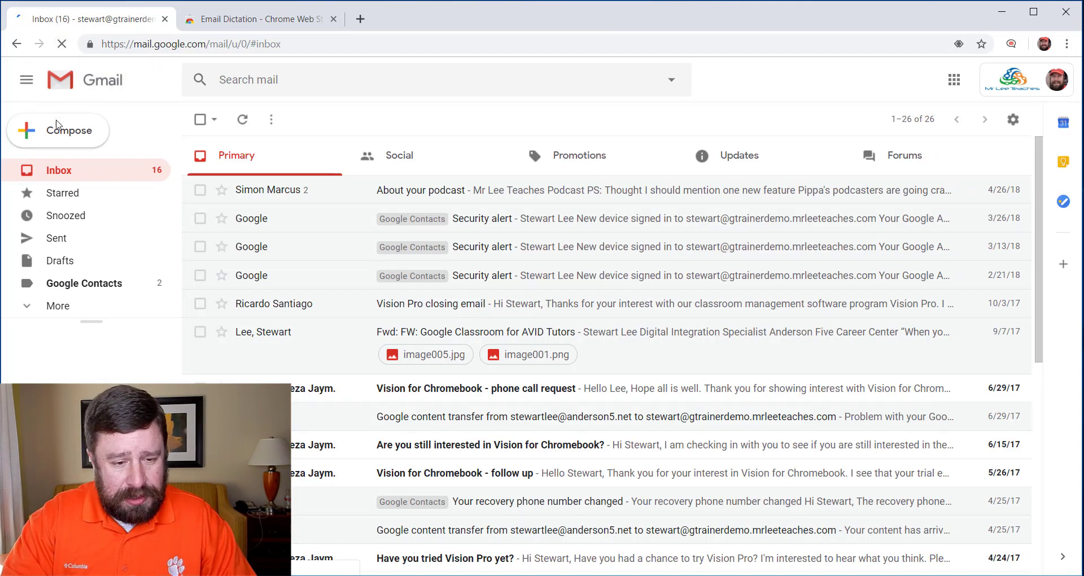
{"action": "left_click", "coordinate": [69, 136]}
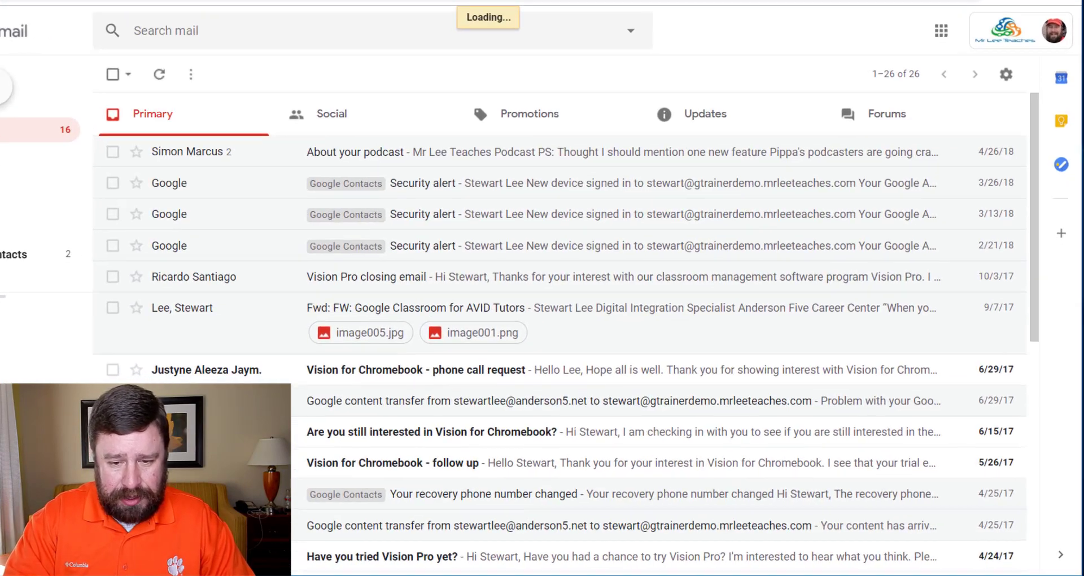